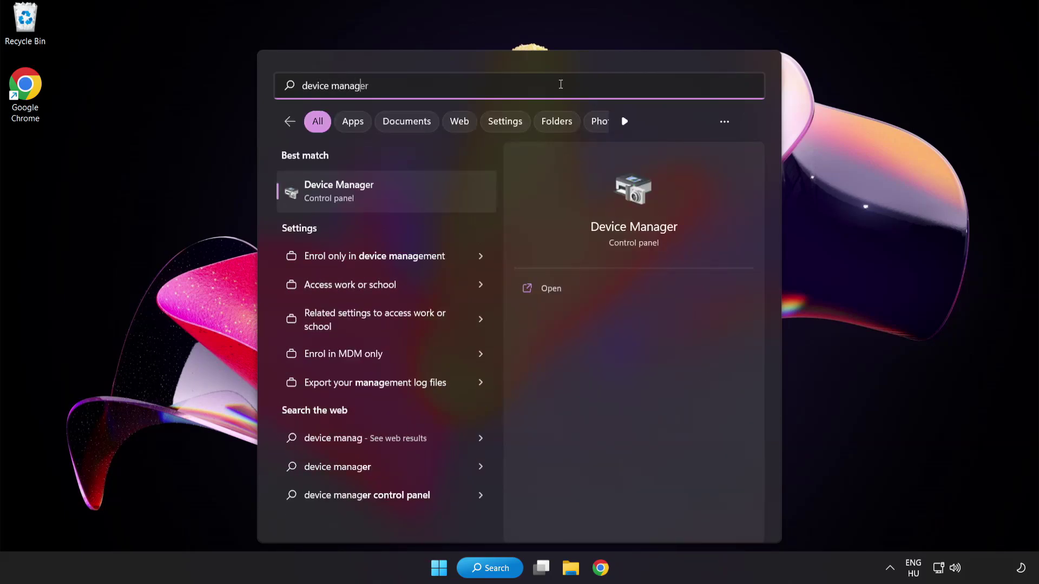
Find and open Device Manager through Windows search, and expand the Display adapters category
type("er")
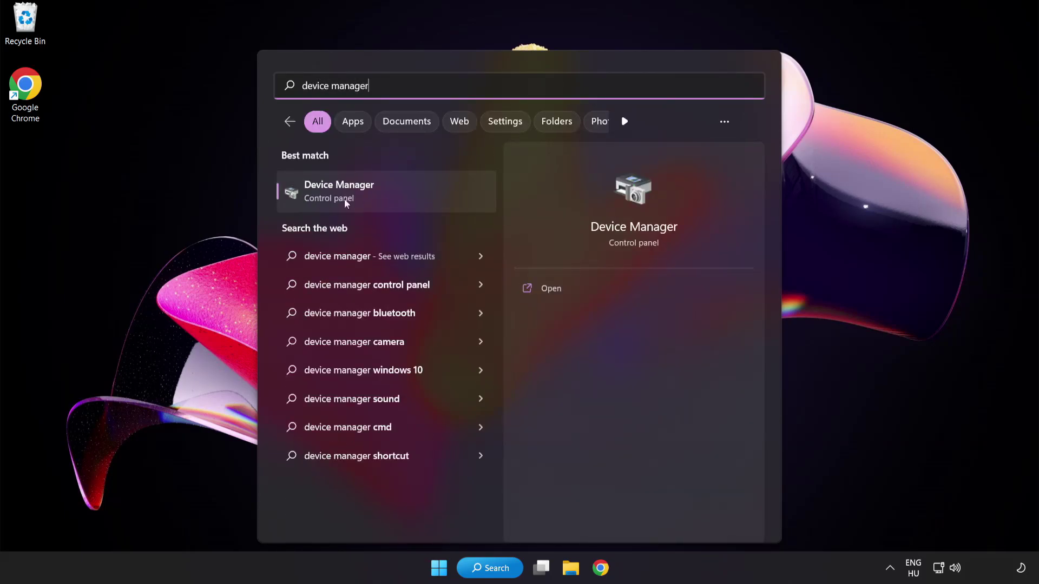
left_click(416, 198)
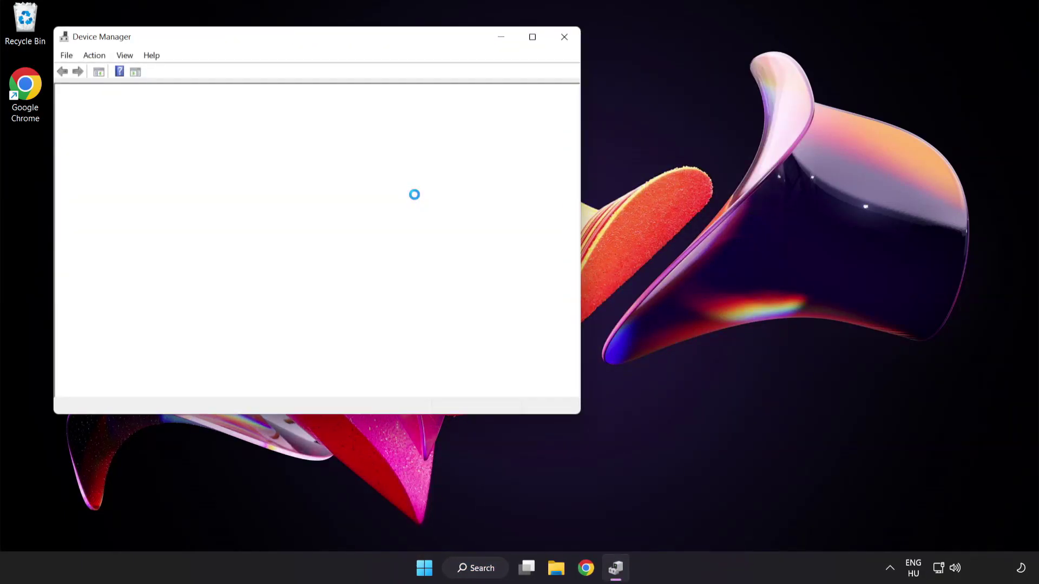
left_click_drag(335, 42, 509, 109)
left_click(277, 220)
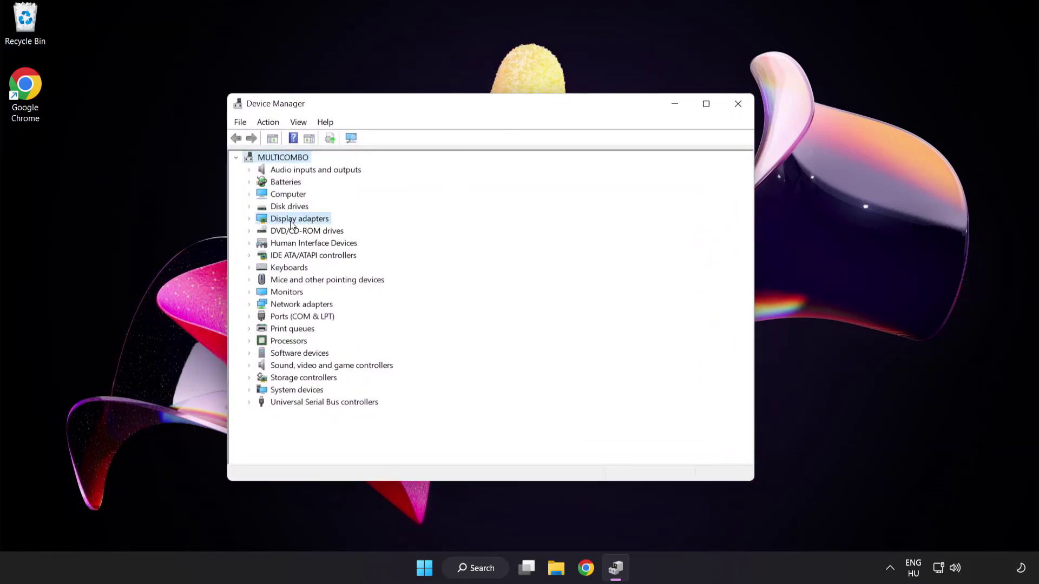
left_click(250, 220)
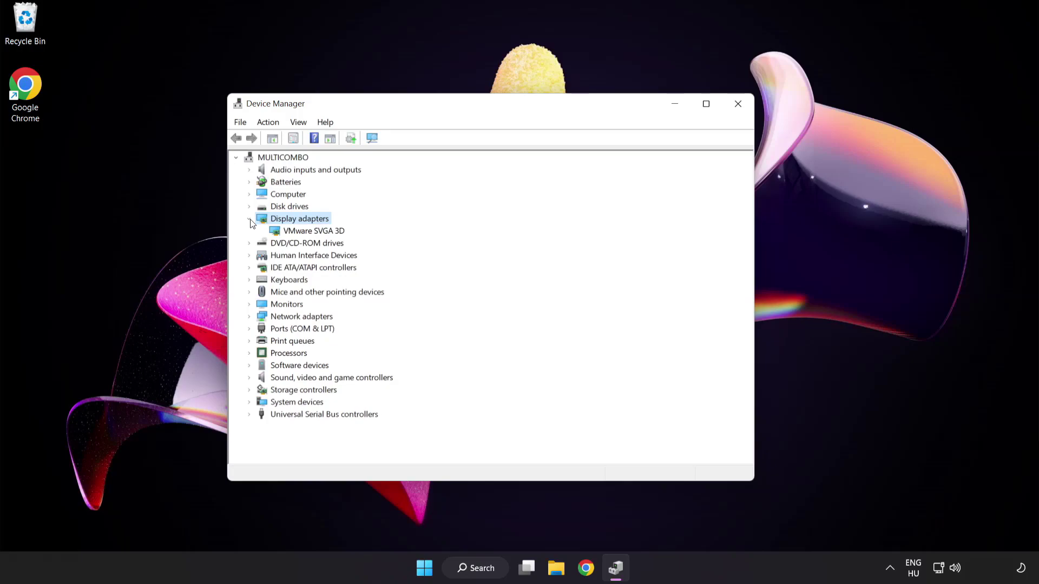
Run an automatic driver search for the VMware SVGA 3D display adapter, and close the update wizard and Device Manager
left_click(288, 232)
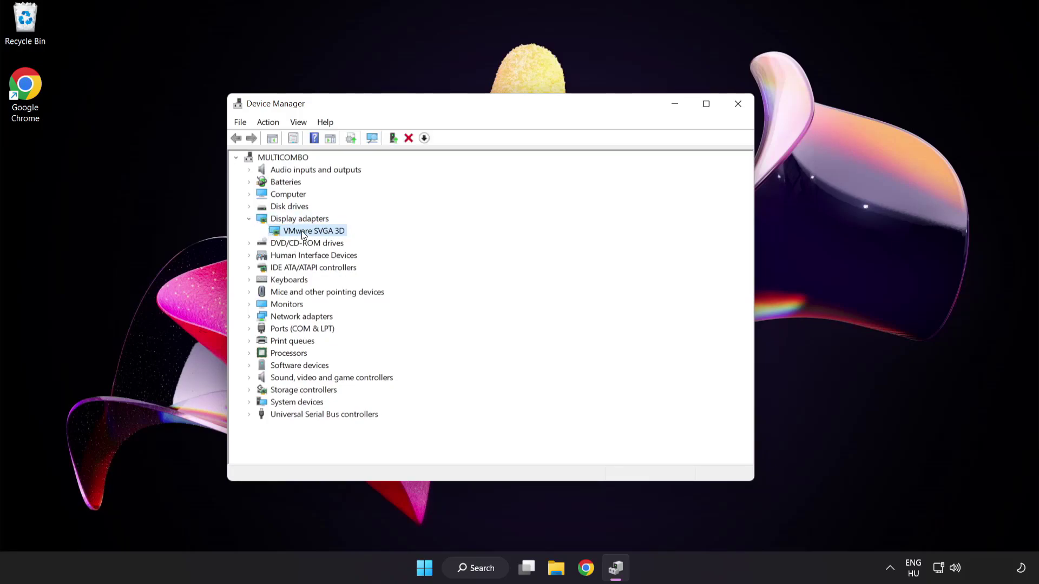
right_click(305, 230)
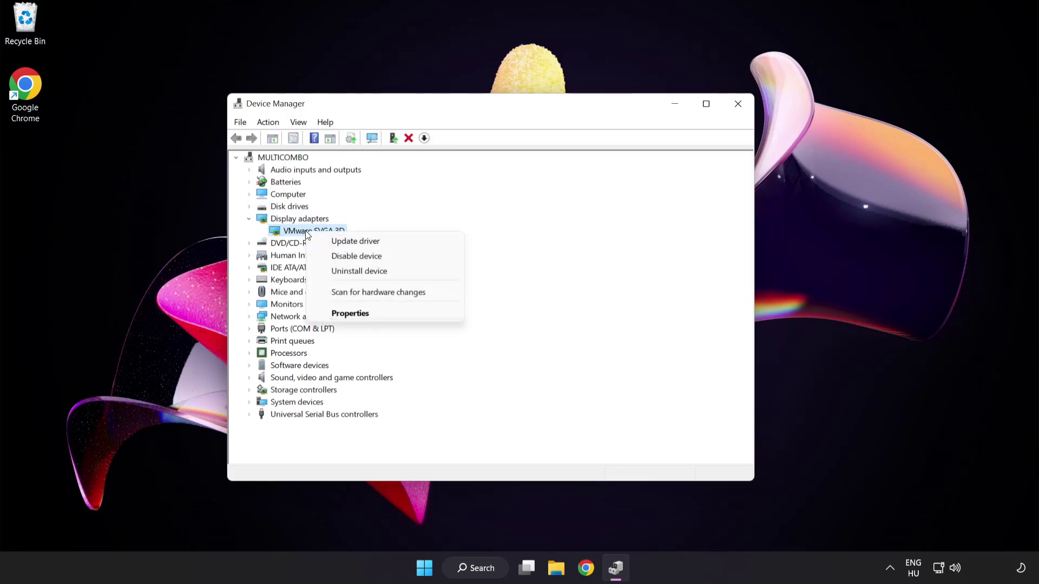
left_click(402, 242)
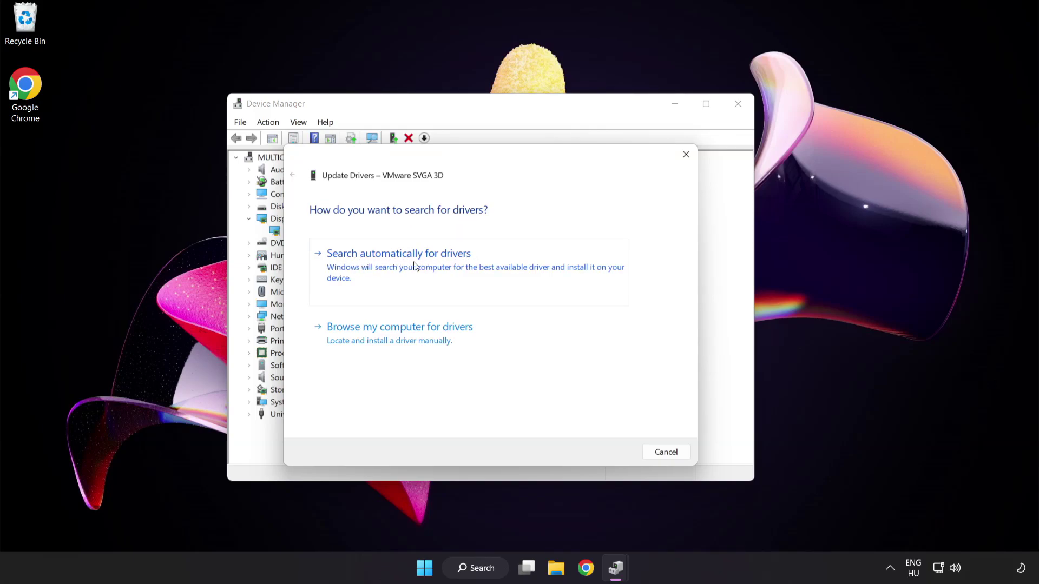
left_click(452, 267)
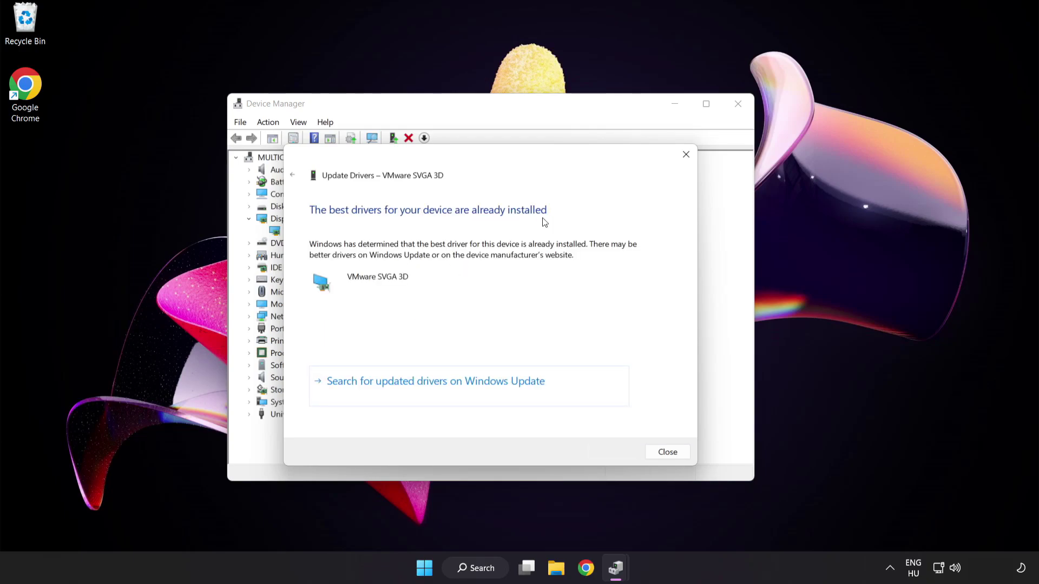
left_click(665, 455)
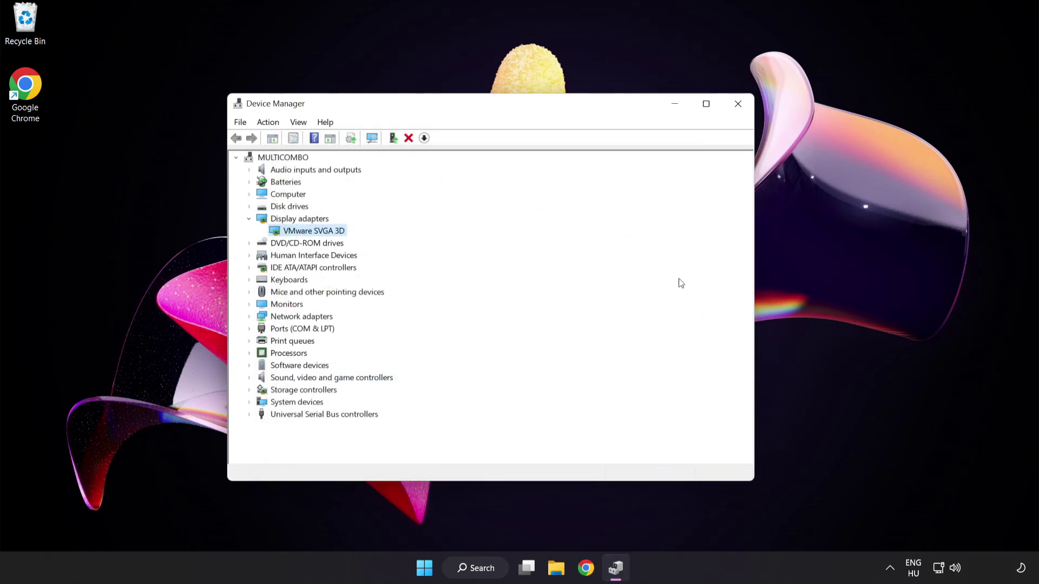
left_click(737, 109)
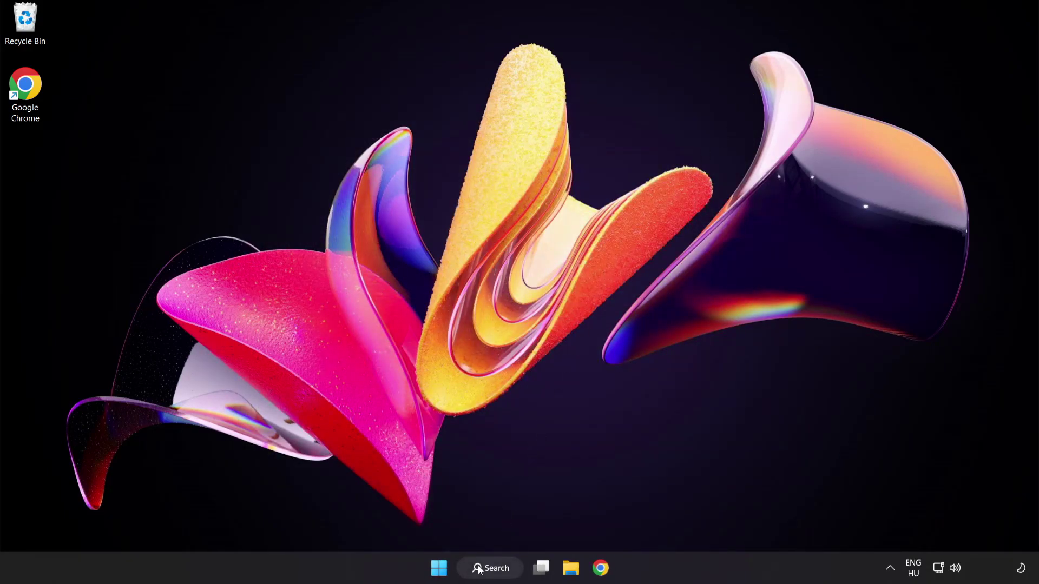
Search Windows for "update", open the Windows Update settings, check for updates, and close Settings
left_click(504, 574)
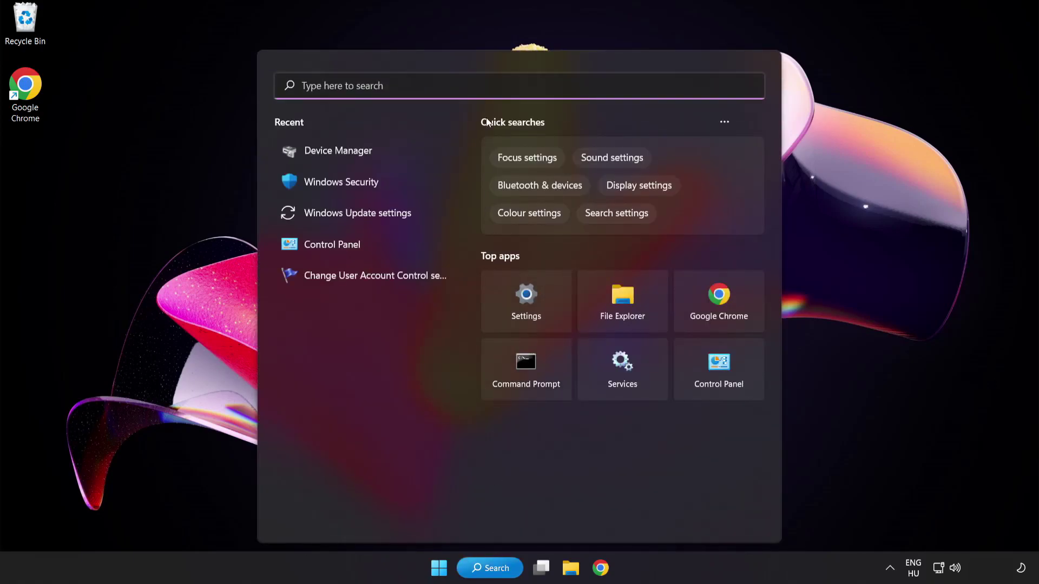
type("update")
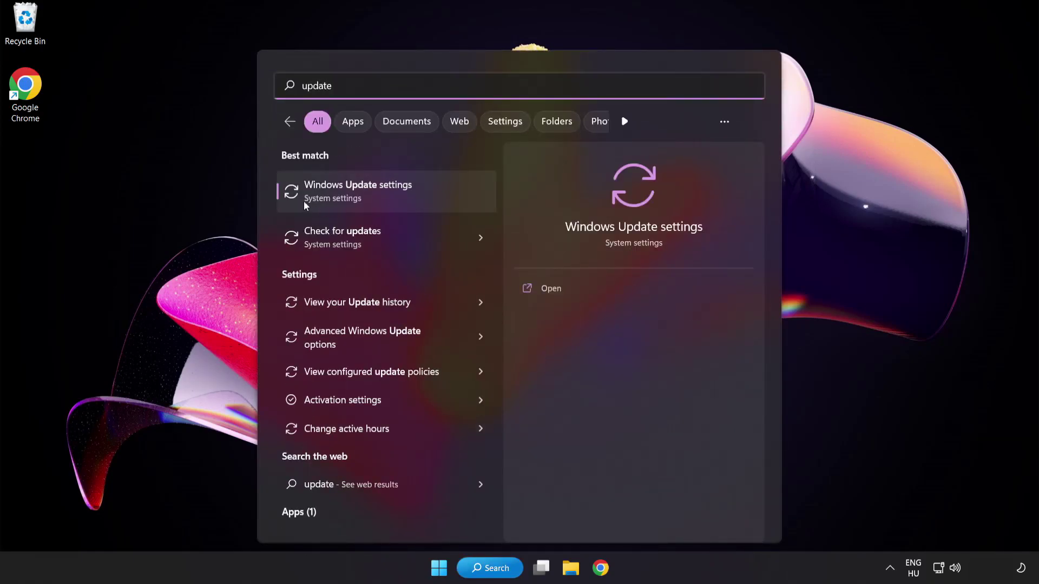
left_click(397, 197)
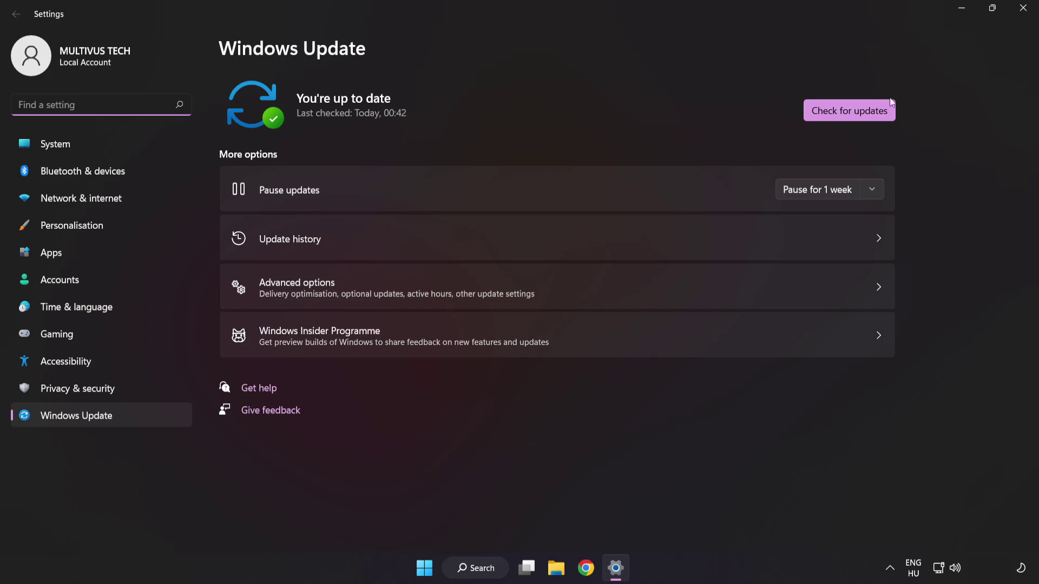
left_click(846, 118)
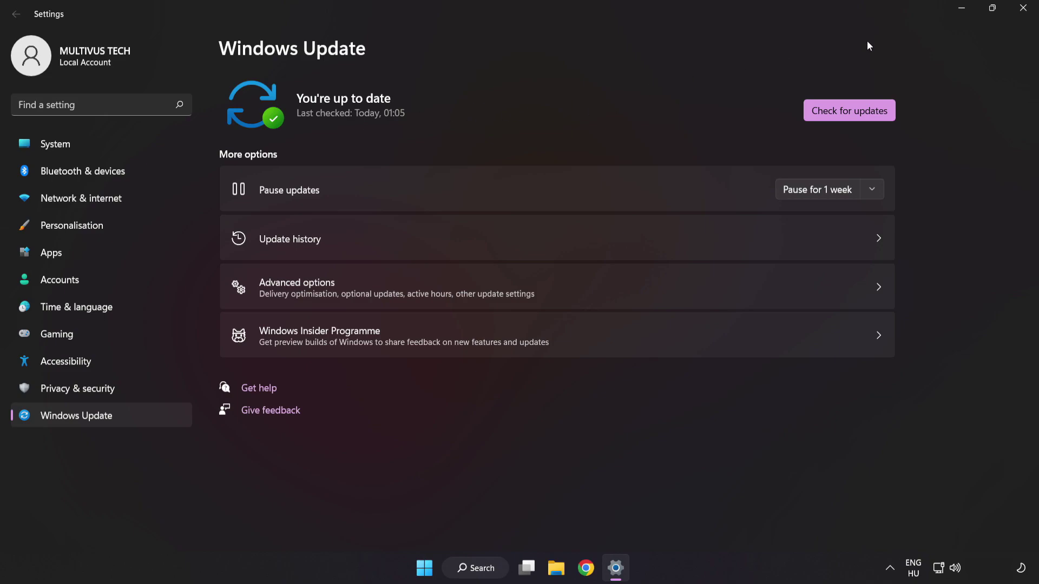
left_click(1022, 10)
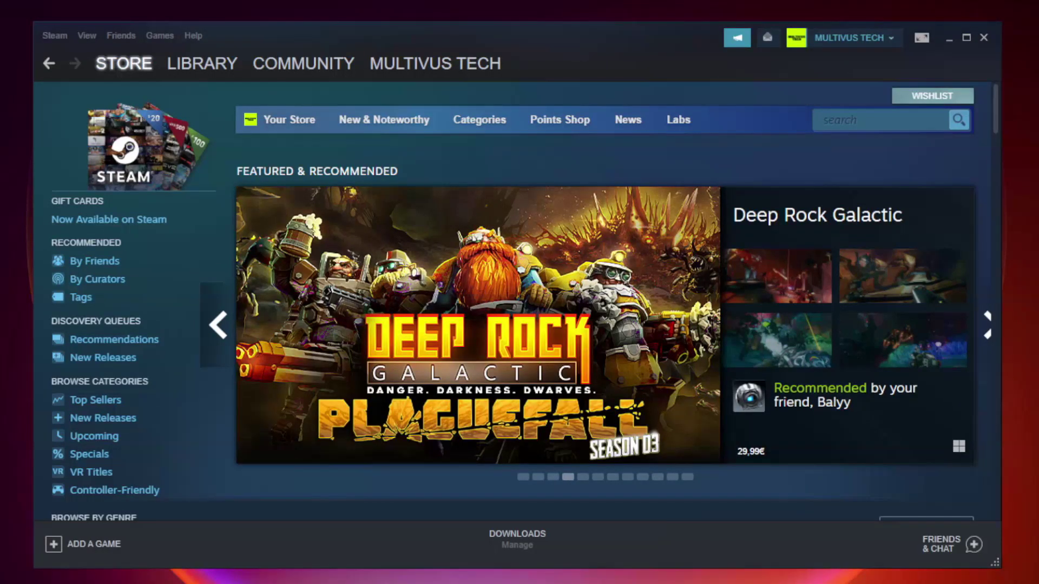
In the Steam library, verify the integrity of the local files of YOUR NOT WORKING GAME through its properties
mouse_move(205, 65)
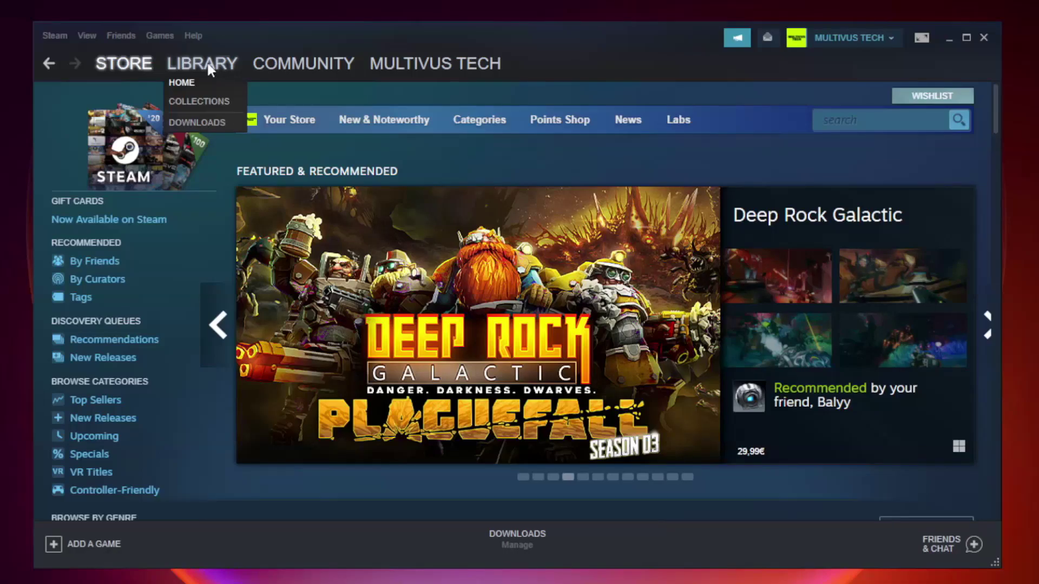
left_click(210, 69)
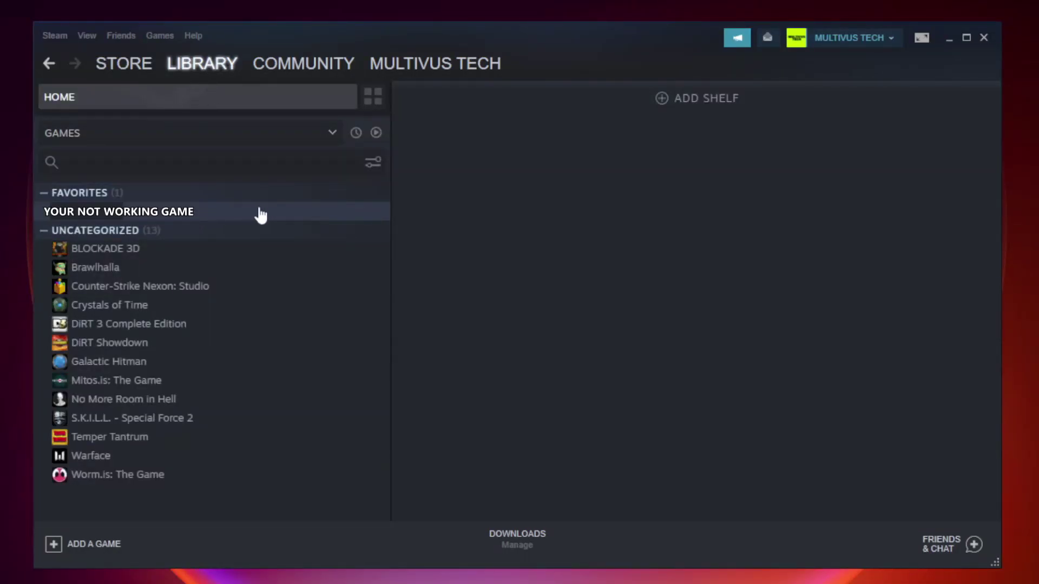
right_click(225, 216)
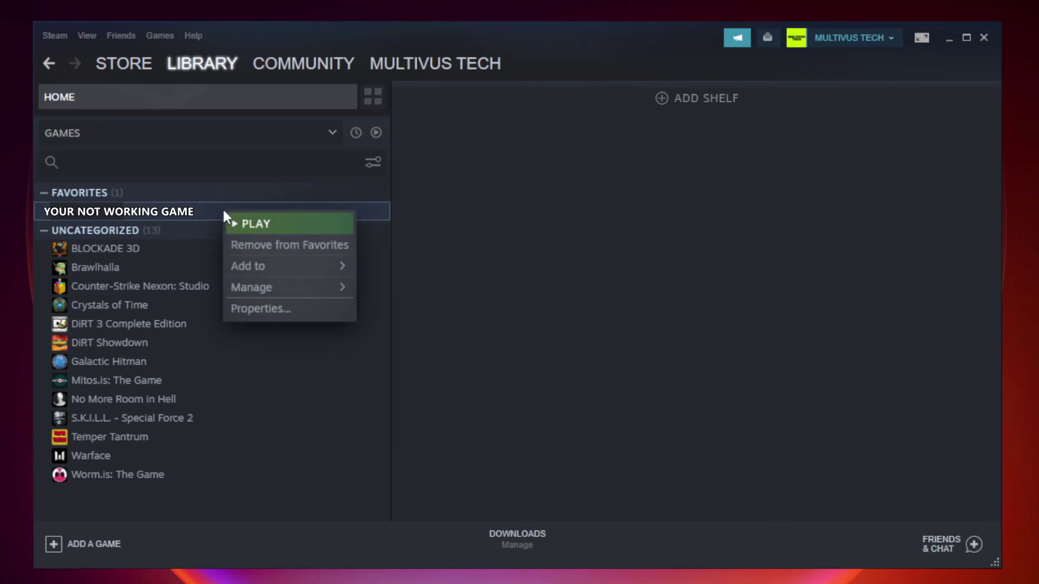
left_click(286, 309)
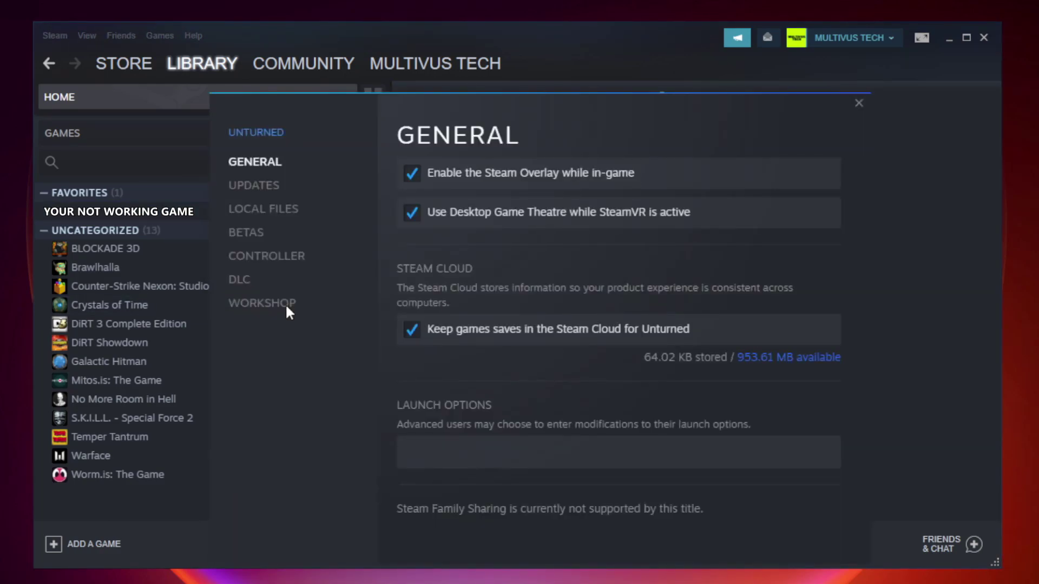
left_click(276, 211)
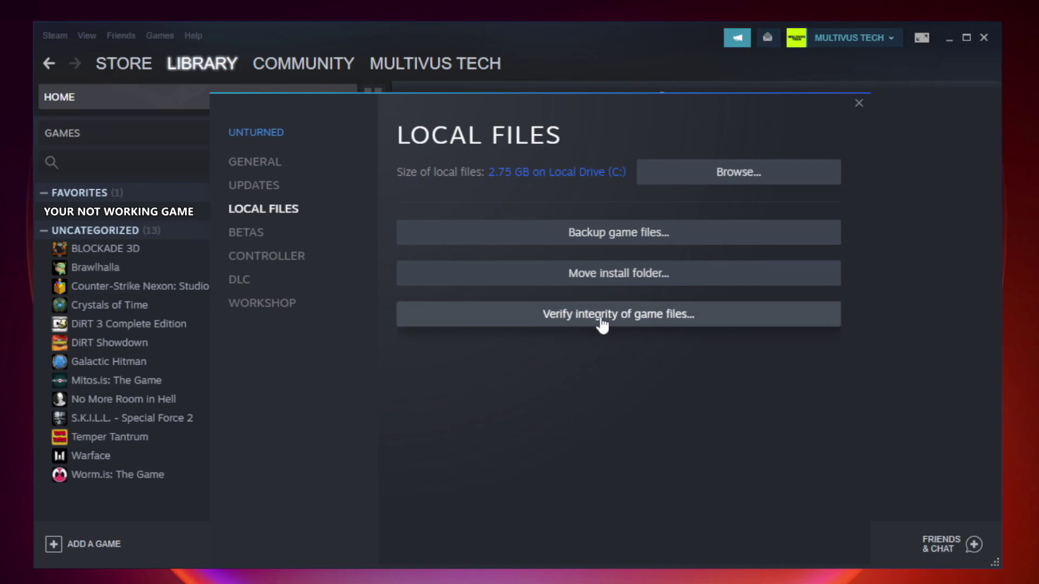
left_click(629, 325)
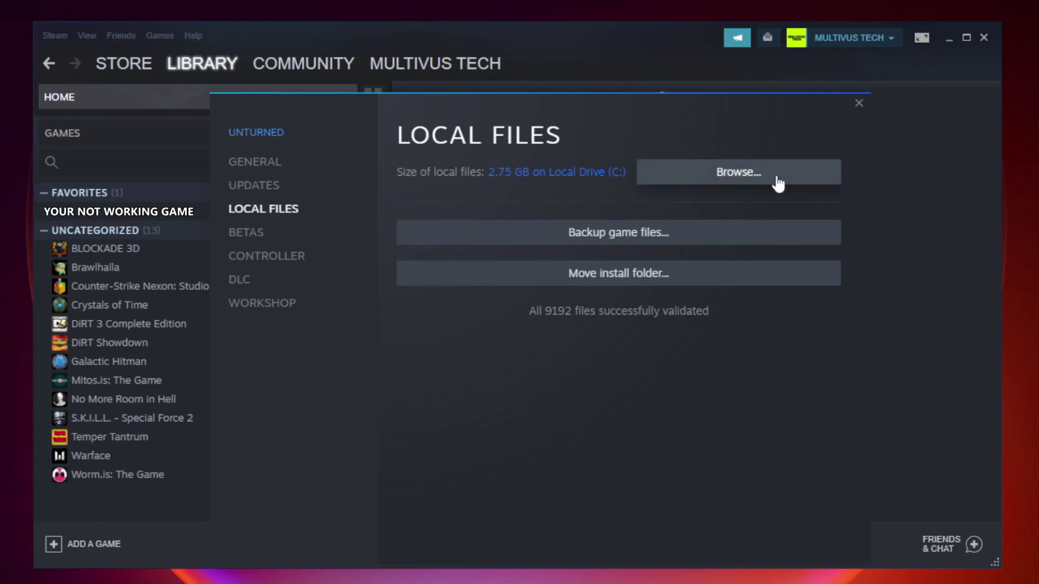
Browse to the game's local files folder and open the properties of the YOUR NOT WORKING GAME shortcut
left_click(743, 183)
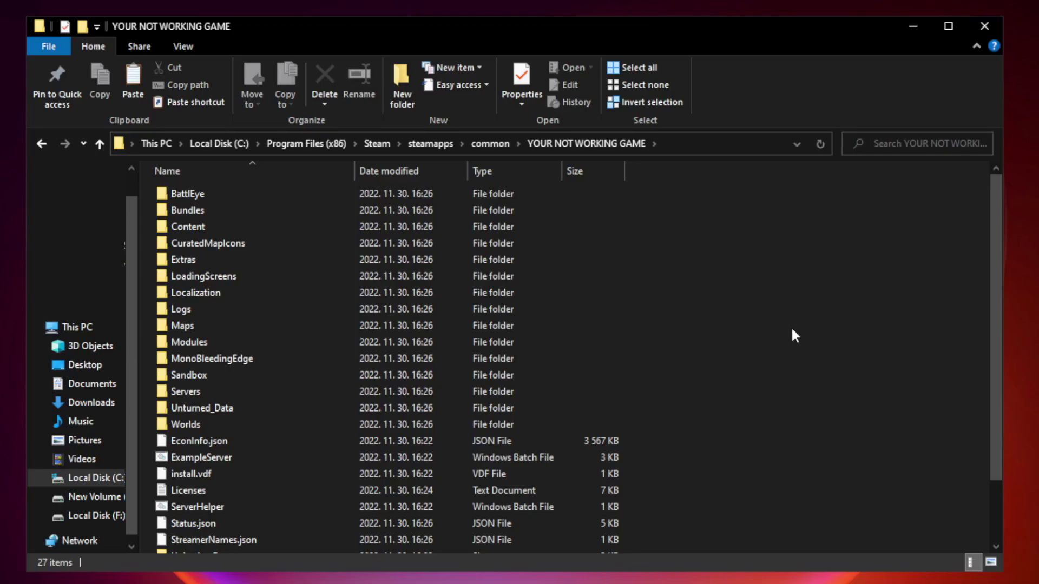
left_click_drag(997, 289, 998, 372)
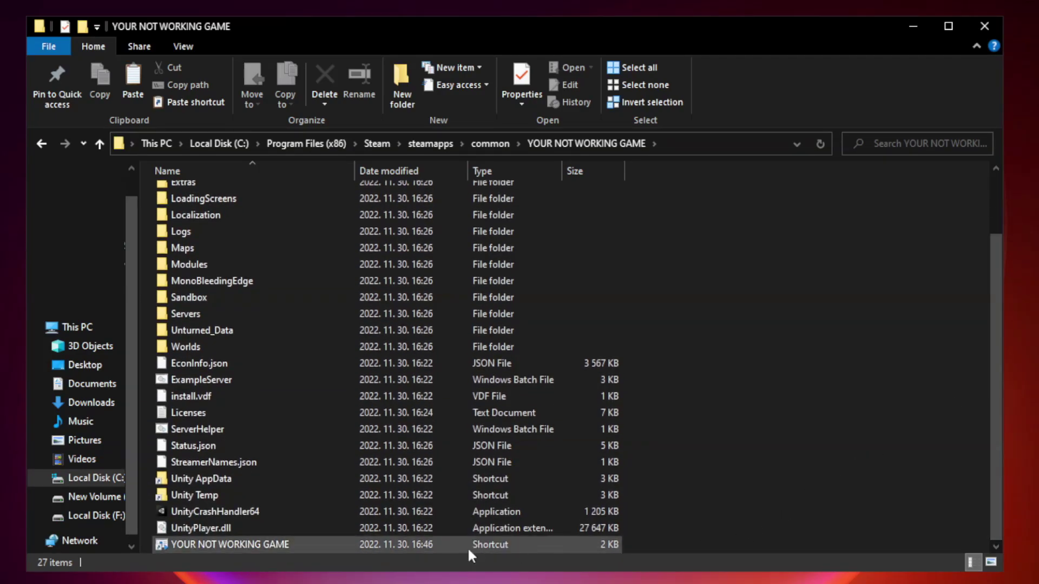
left_click(413, 544)
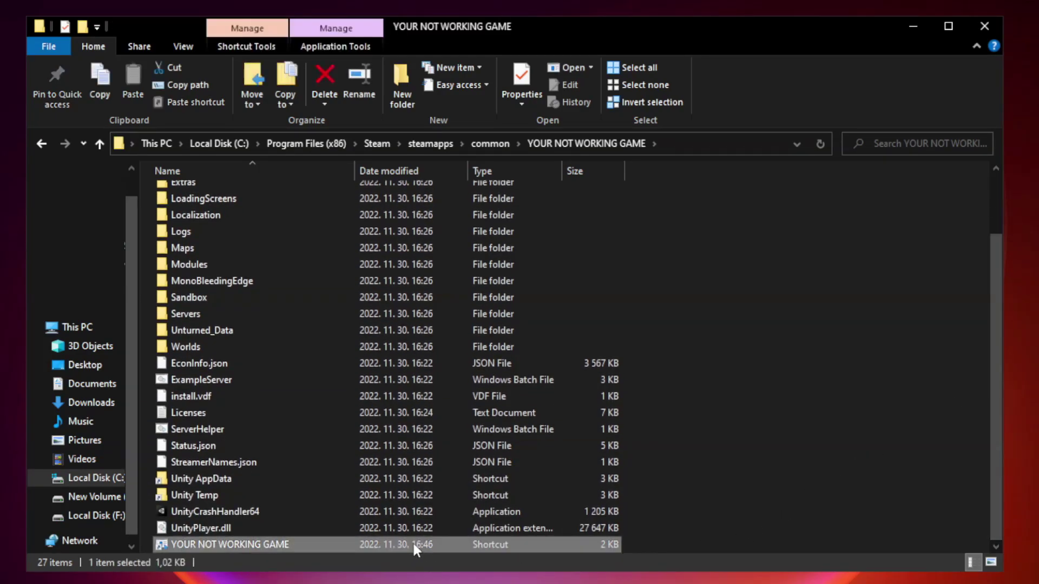
right_click(351, 545)
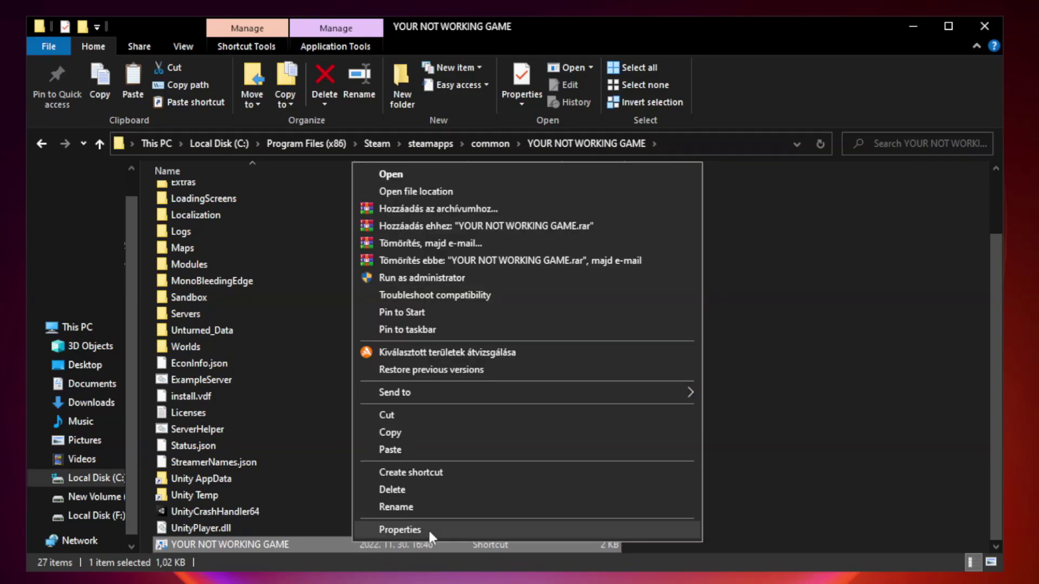
left_click(523, 530)
left_click_drag(516, 287, 516, 118)
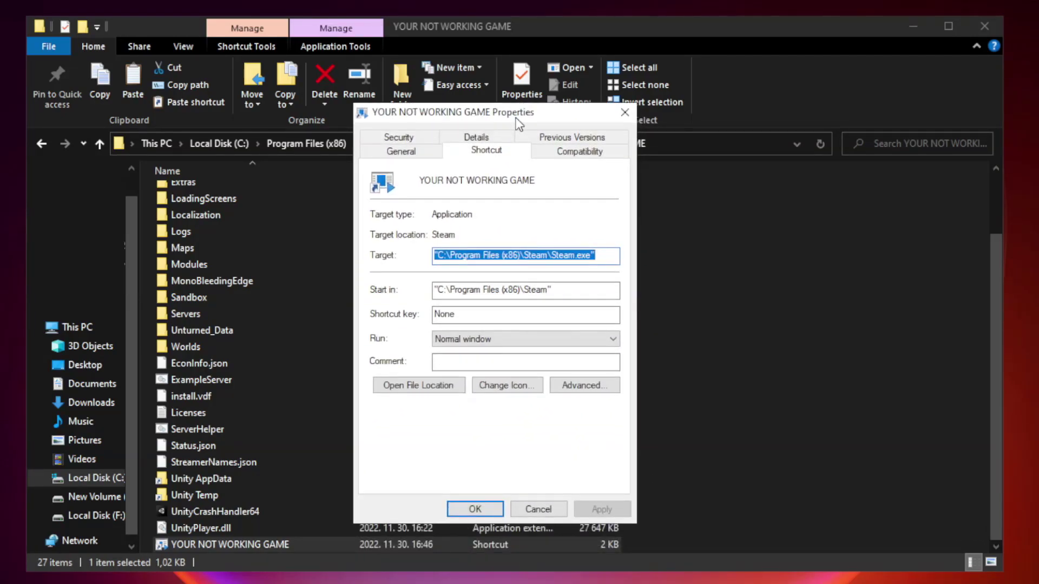
Apply Windows 8 compatibility mode, disabled fullscreen optimizations and running as administrator to the game shortcut, and close the folder
left_click(576, 154)
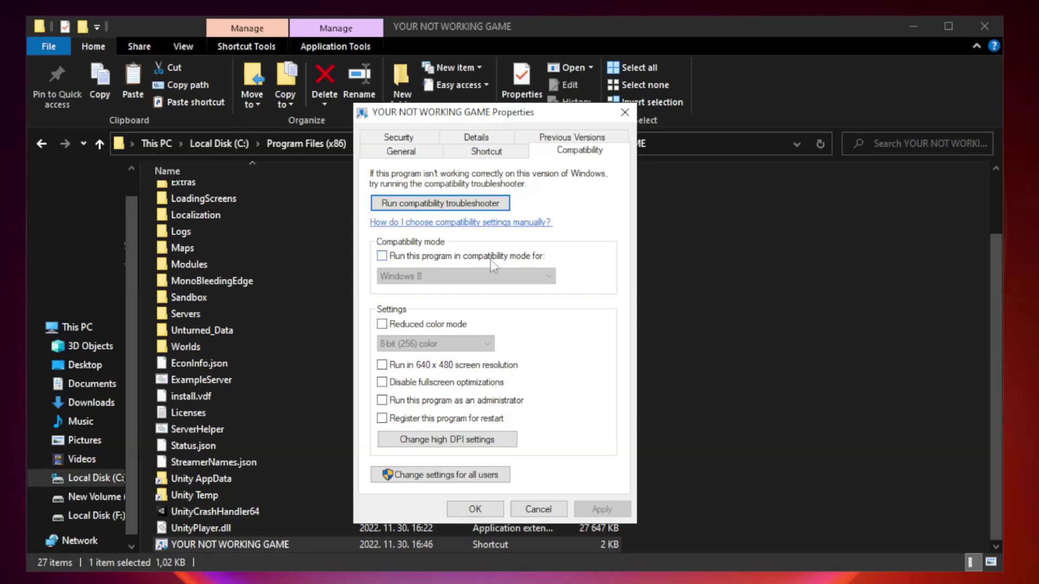
left_click(413, 260)
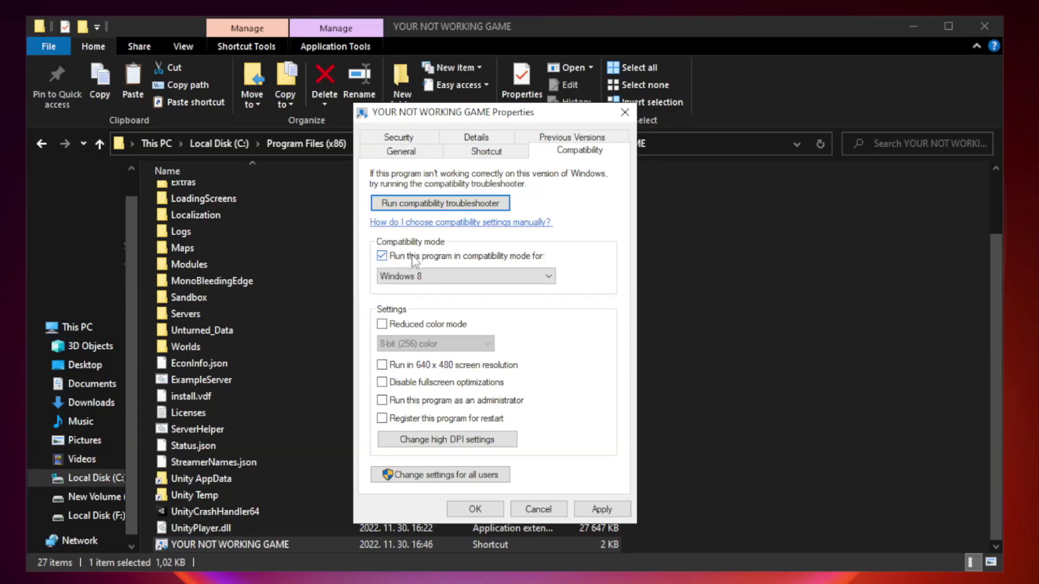
left_click(427, 276)
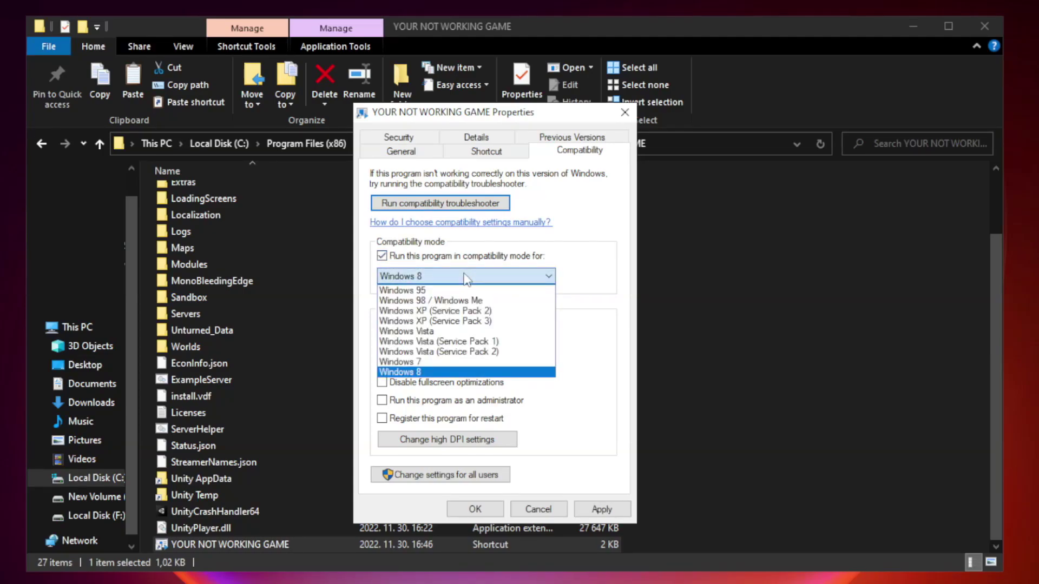
left_click(439, 372)
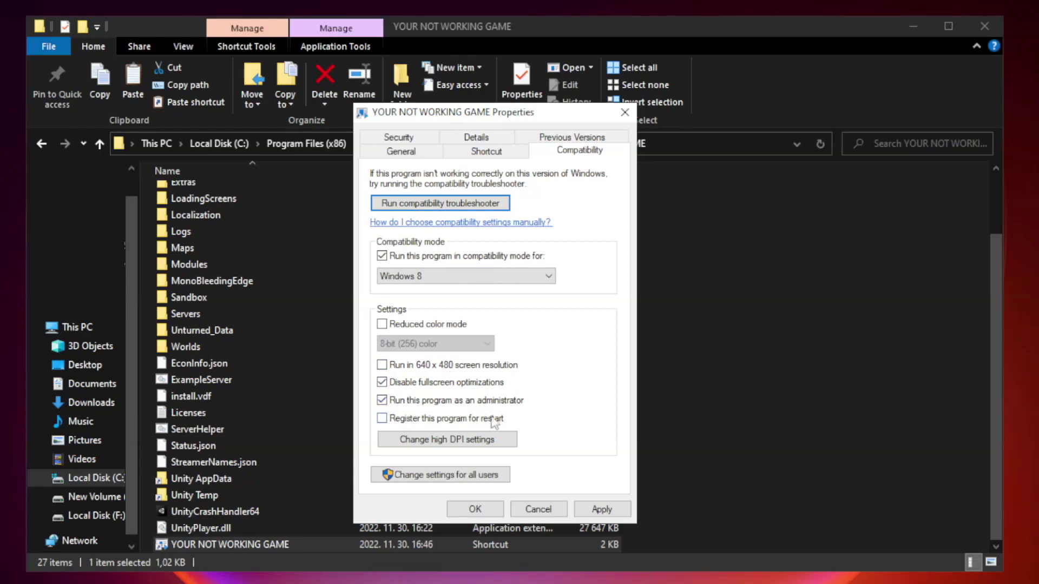
left_click(608, 510)
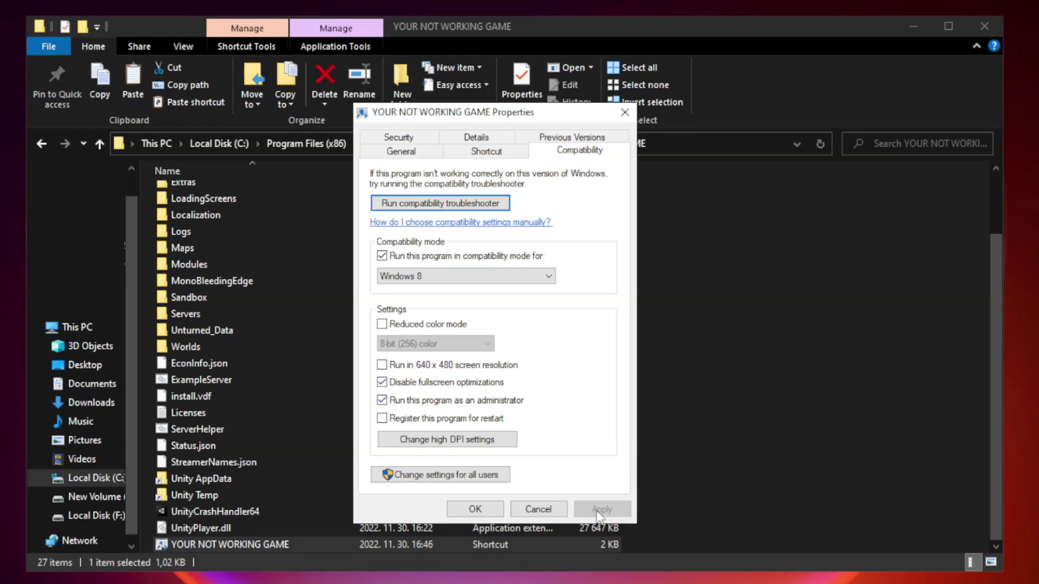
left_click(475, 509)
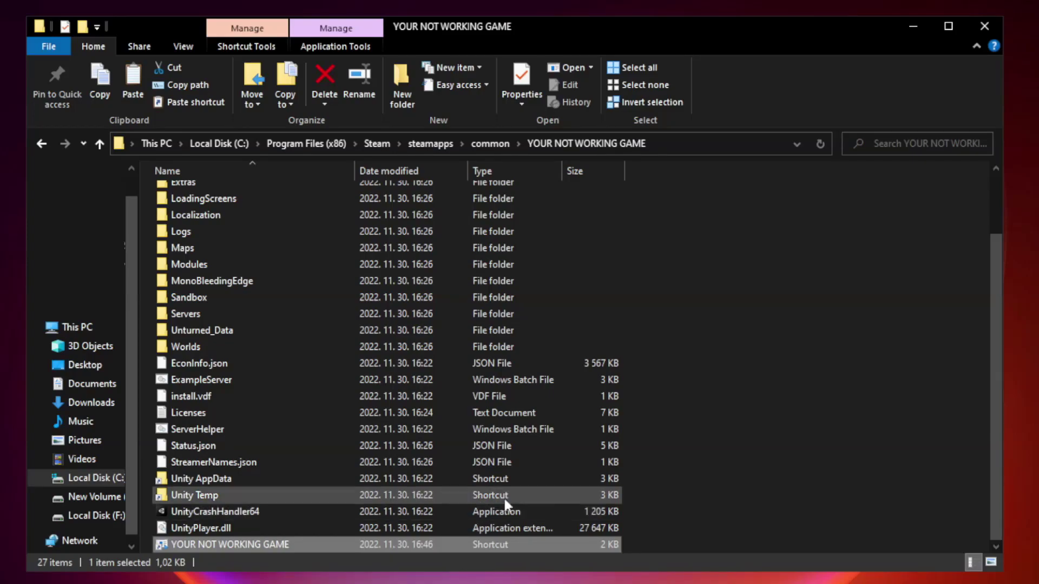
left_click(984, 28)
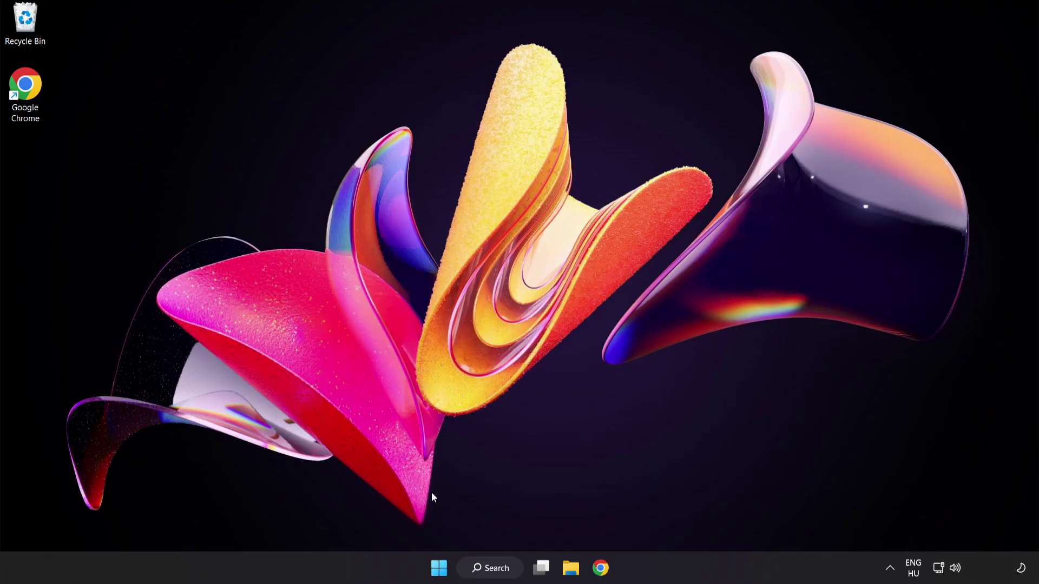
Open Task Manager's list of startup apps and disable Cortana
right_click(442, 571)
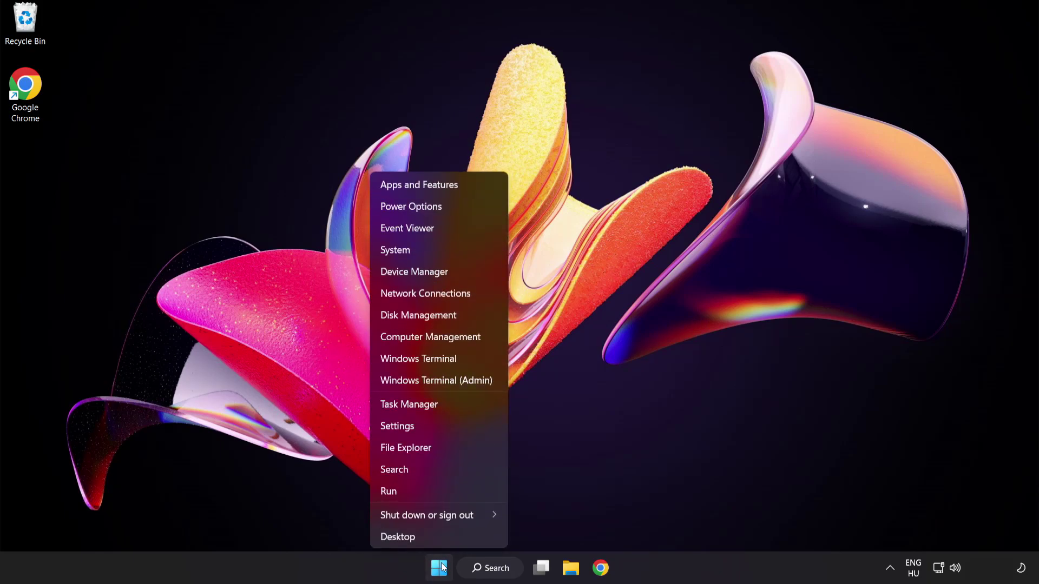
left_click(449, 405)
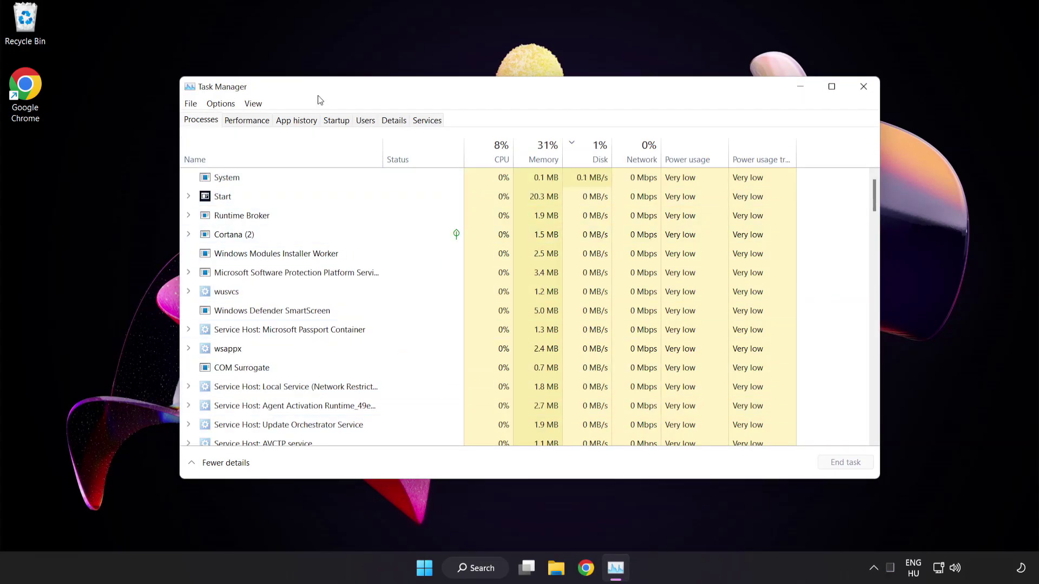
left_click(343, 122)
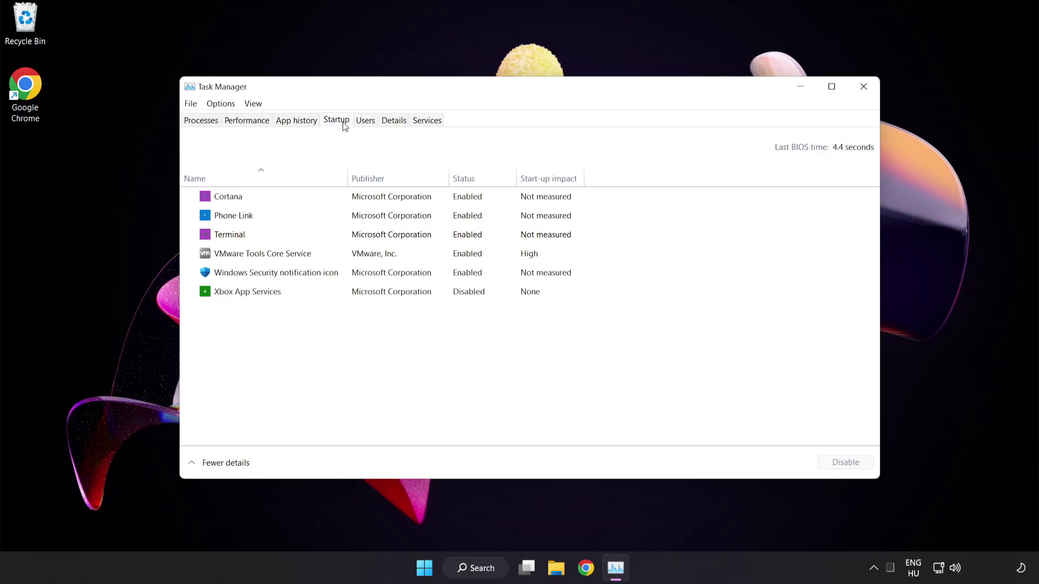
left_click(344, 200)
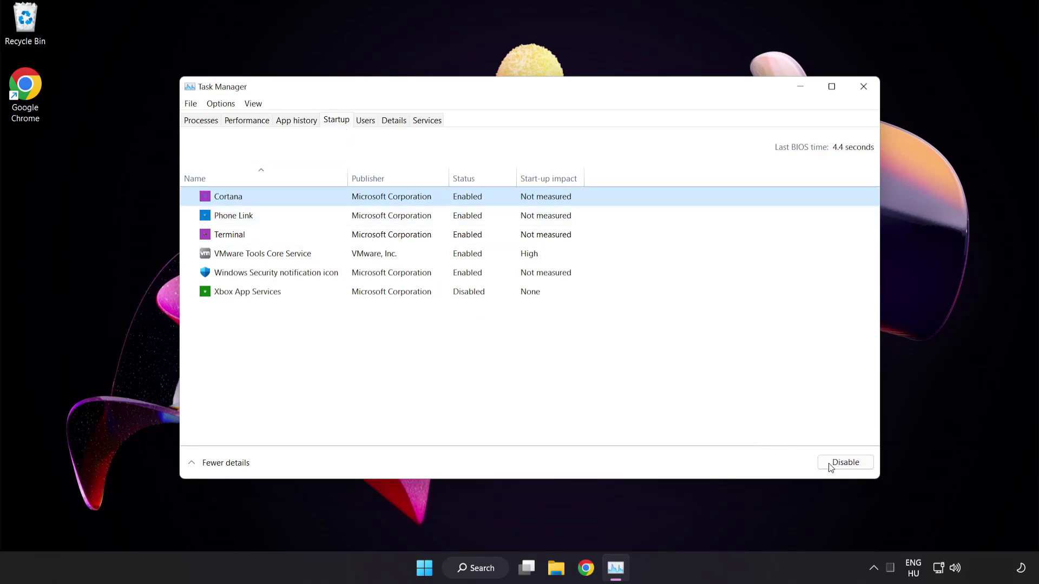
left_click(847, 464)
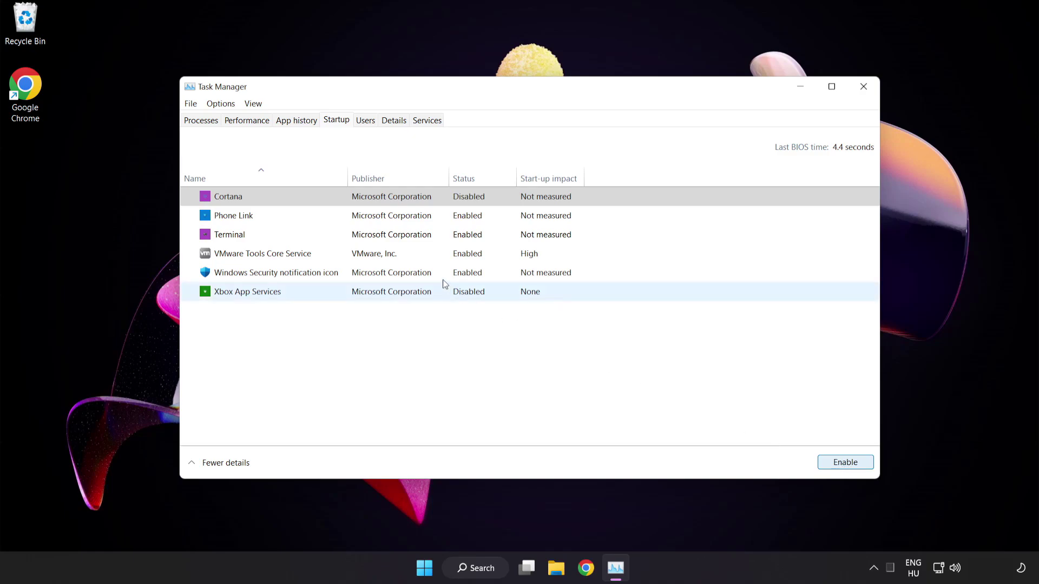
Disable Phone Link, Terminal and Windows Security notification icon at startup, and close Task Manager
left_click(325, 216)
left_click(842, 470)
left_click(331, 238)
left_click(828, 461)
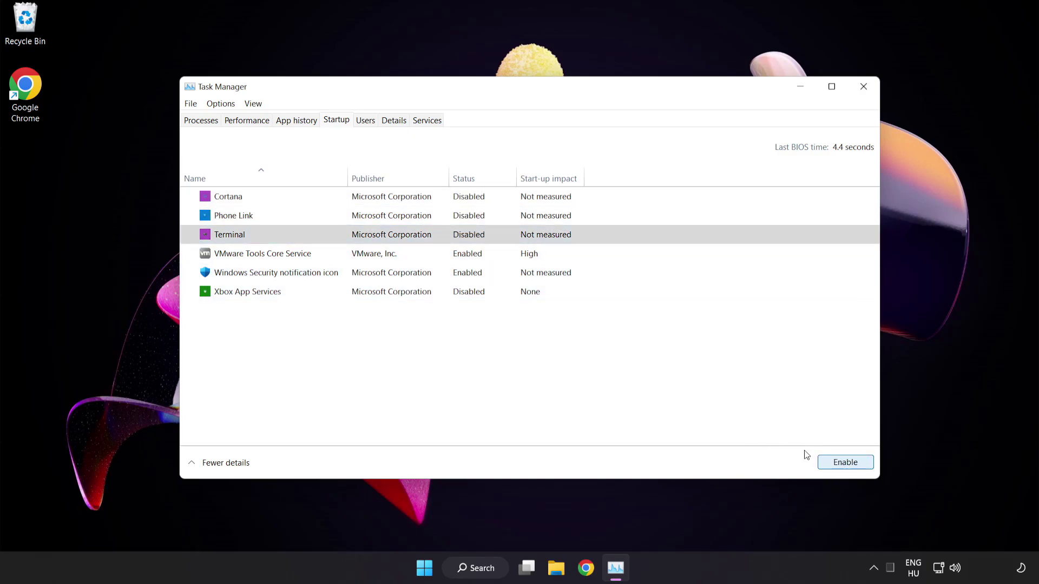
left_click(356, 276)
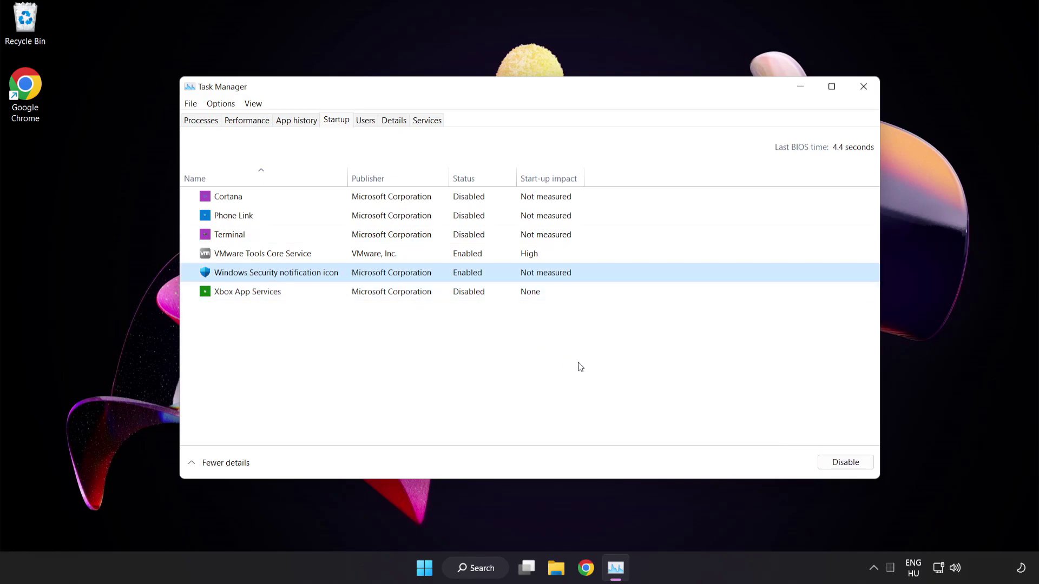
left_click(836, 467)
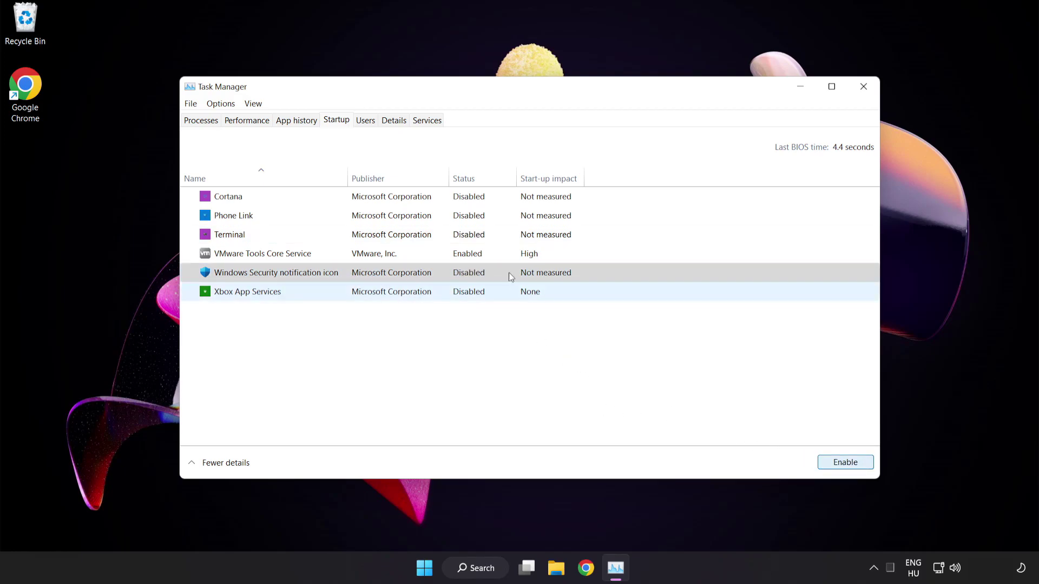
left_click(863, 87)
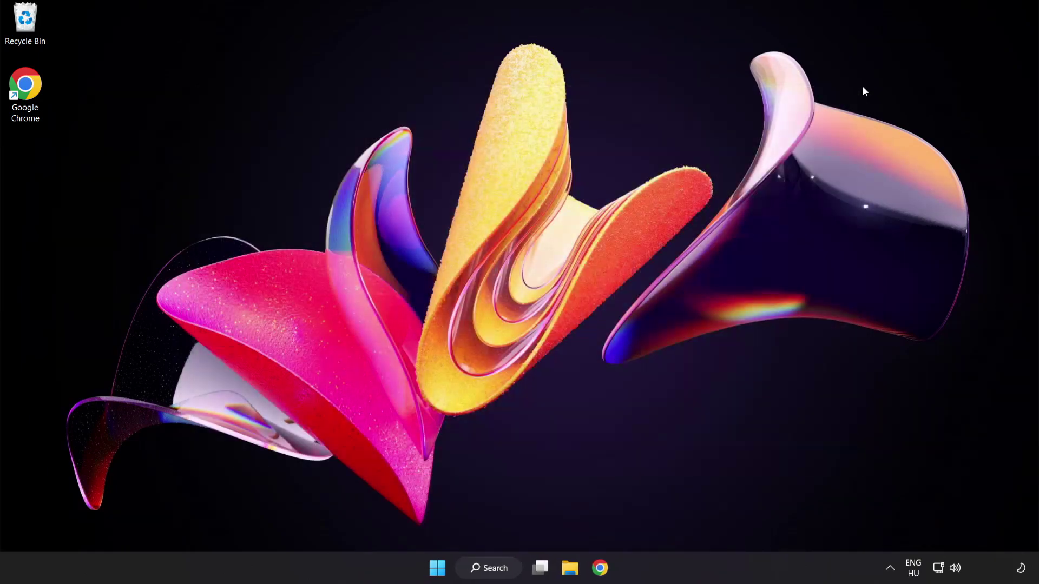
Switch to Chrome and download the English DirectX End-User Runtime Web Installer from the Microsoft Download Center page
left_click(601, 568)
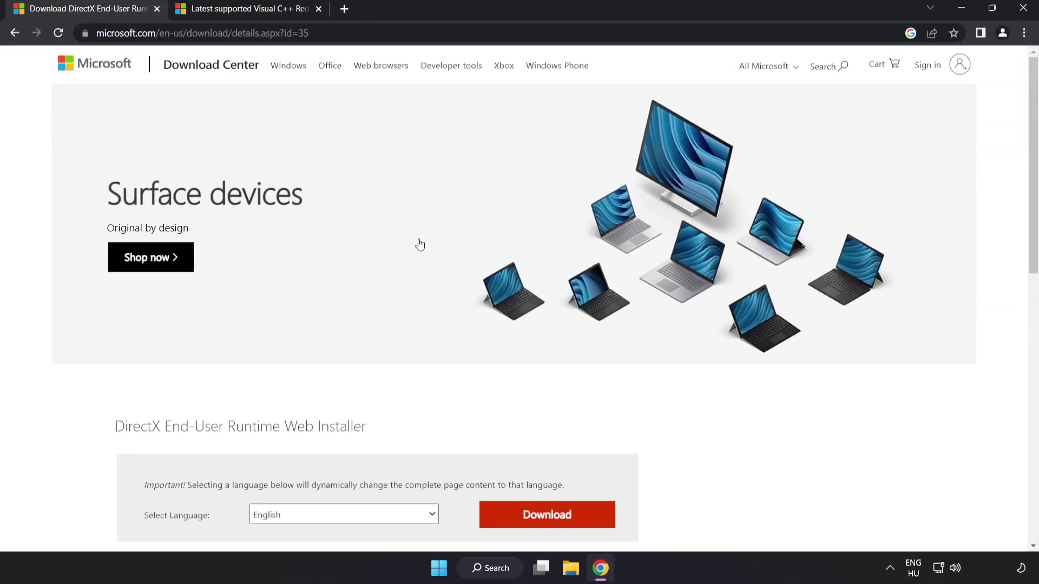
left_click(339, 36)
left_click(547, 33)
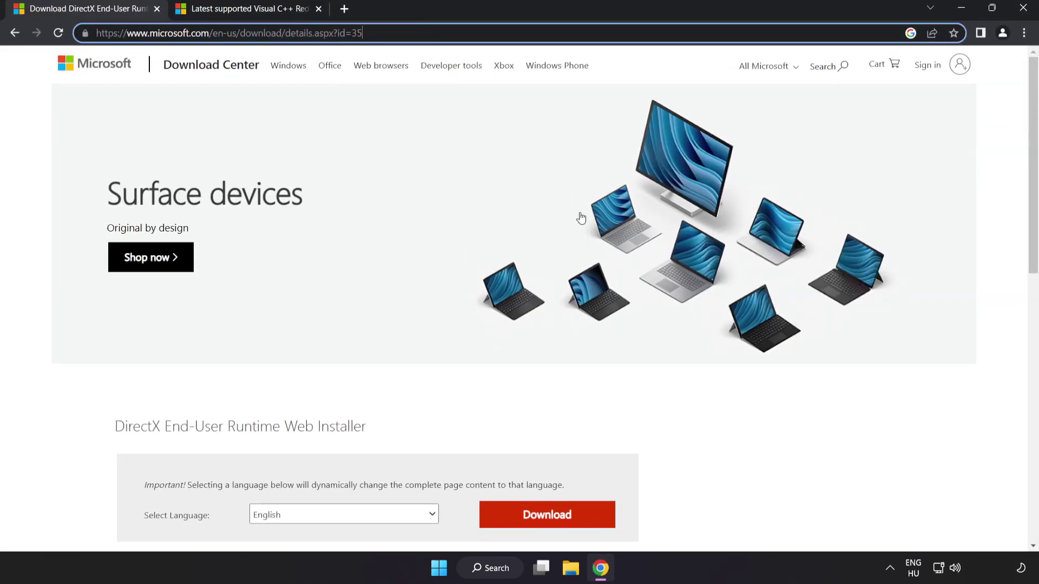
left_click(729, 443)
scroll(725, 438, "down", 2)
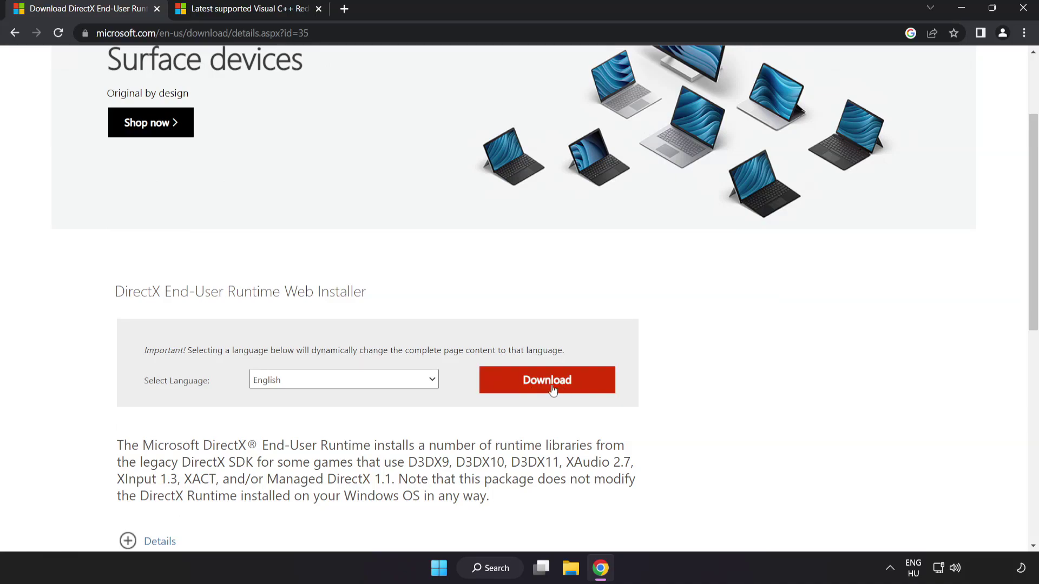
left_click(560, 390)
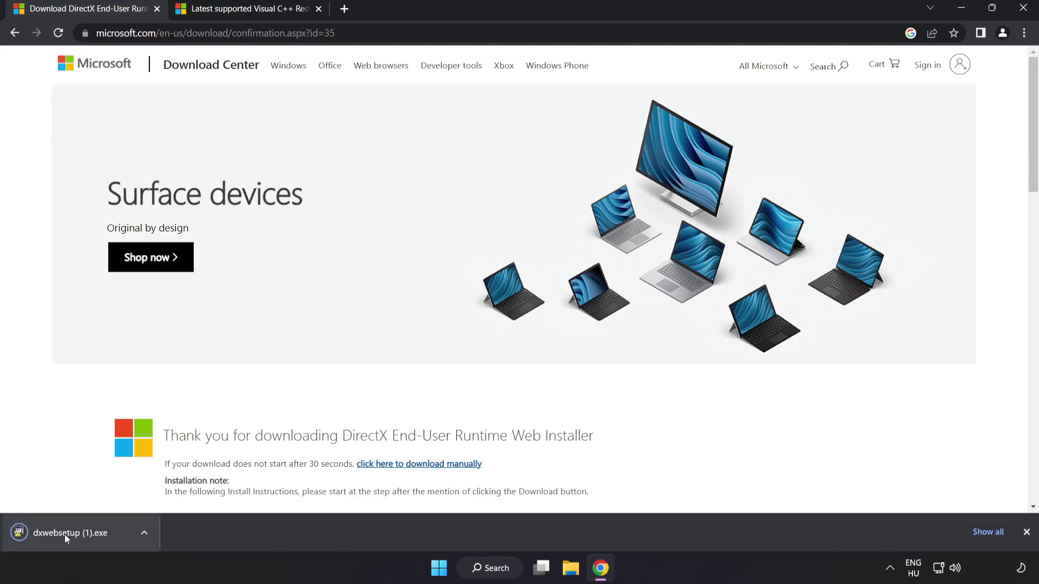
Run the downloaded dxwebsetup (1).exe, accept the license agreement, and complete the DirectX setup without the Bing Bar
left_click(87, 533)
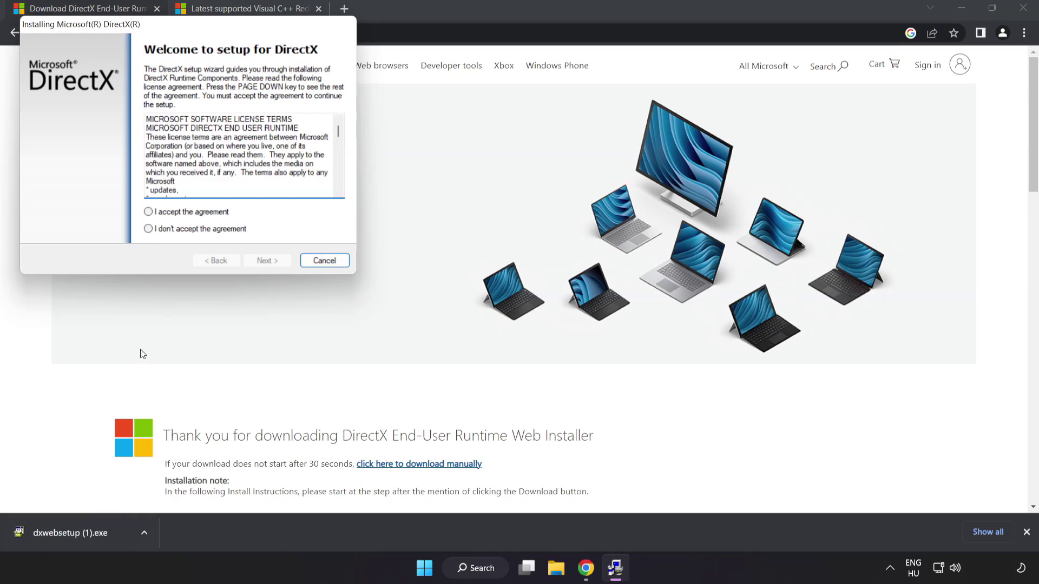
left_click_drag(155, 25, 474, 137)
left_click_drag(656, 250, 663, 305)
left_click(485, 326)
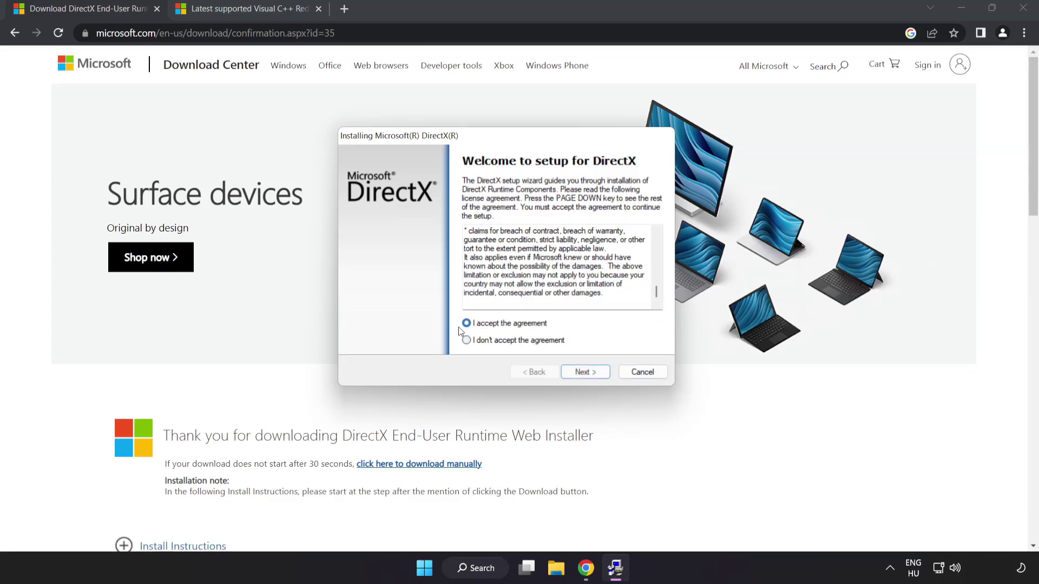
left_click(585, 373)
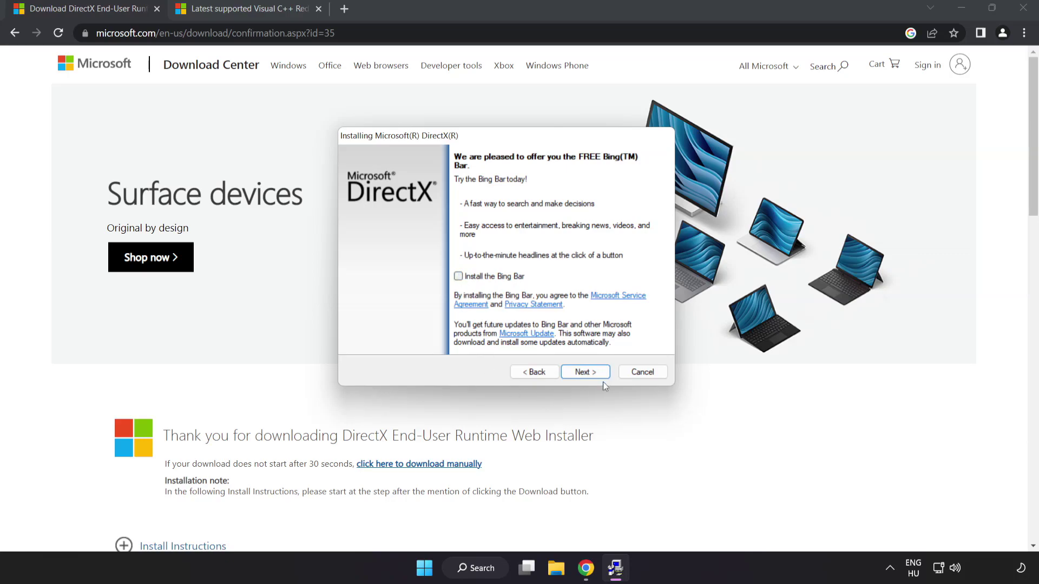
left_click(587, 372)
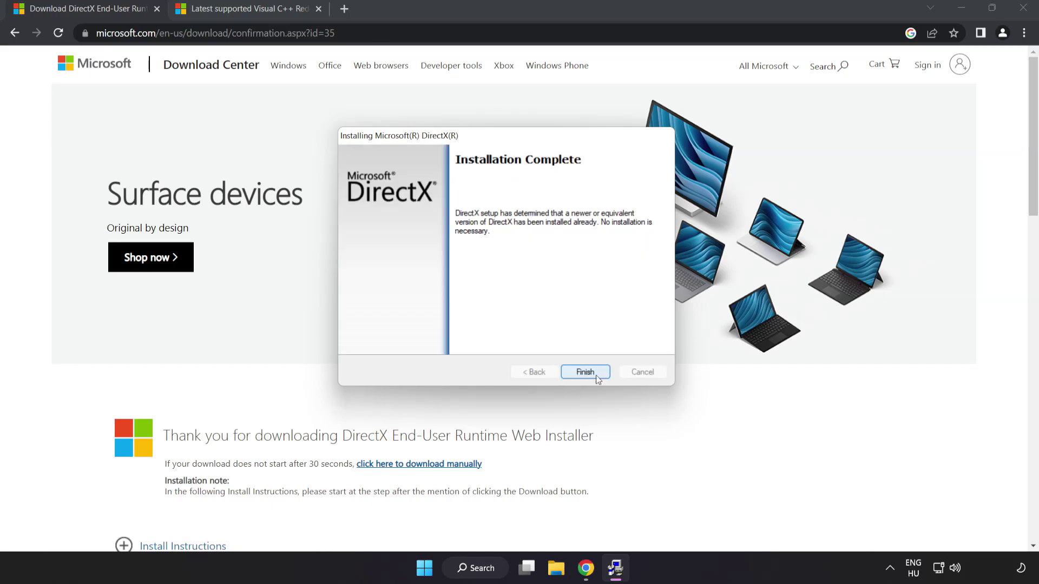
left_click(585, 372)
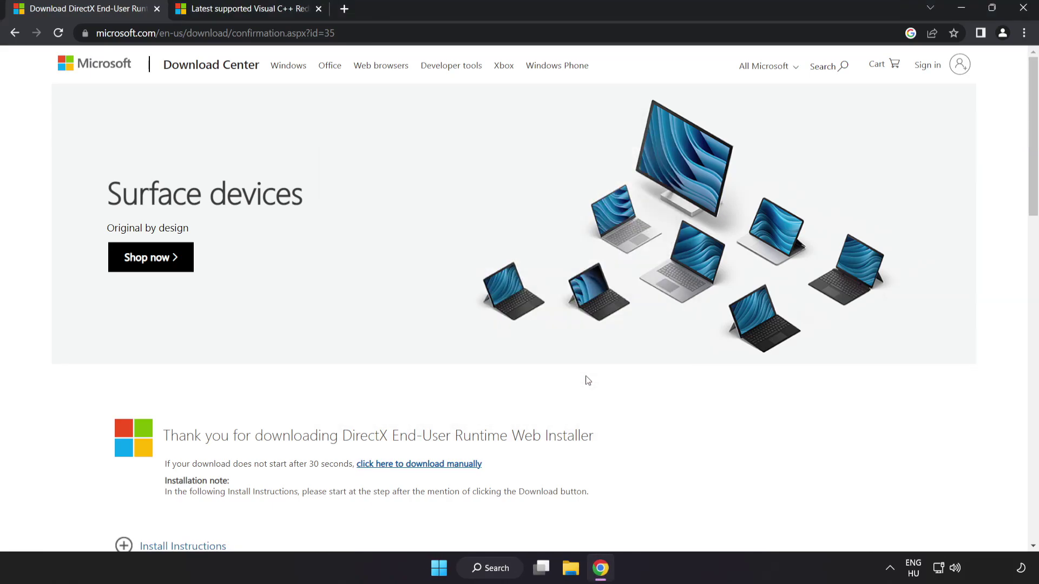
Close the DirectX page and download the ARM64, X86 and X64 Visual C++ Redistributable packages for Visual Studio 2015, 2017, 2019 and 2022
left_click(157, 9)
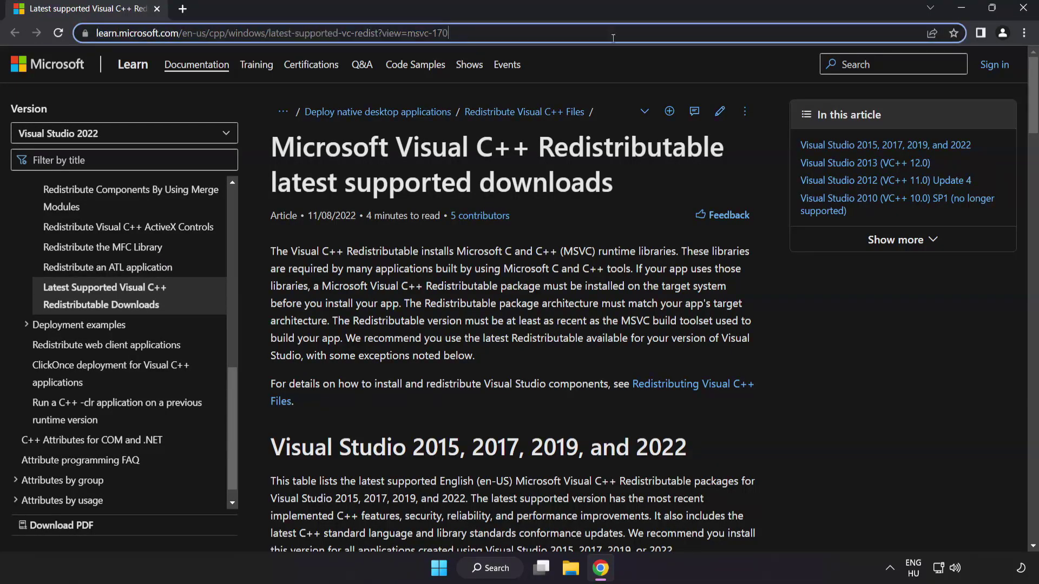
left_click_drag(1034, 100, 1025, 162)
scroll(1025, 162, "up", 1)
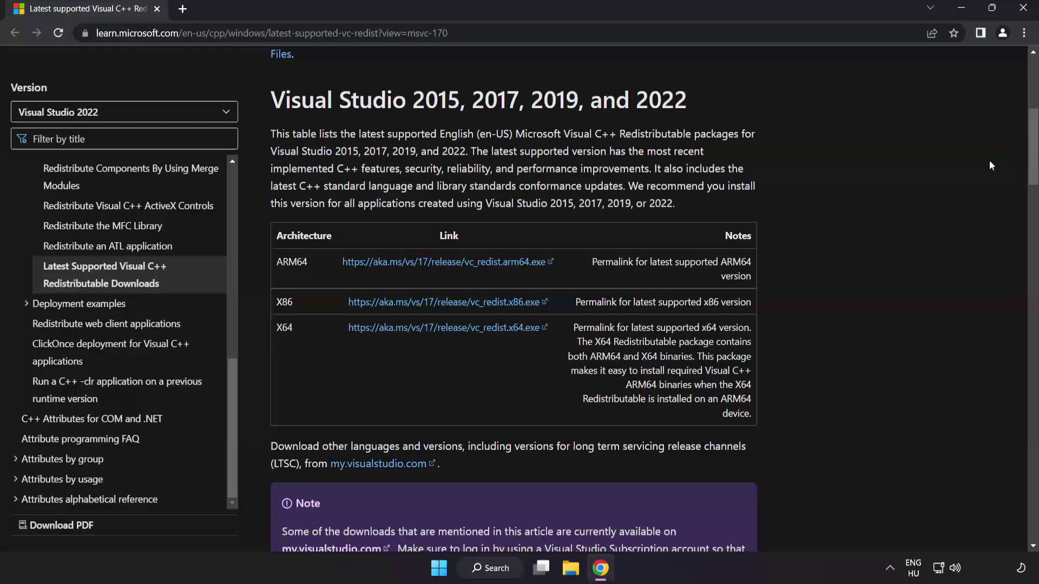
left_click(429, 266)
left_click(440, 311)
left_click(444, 331)
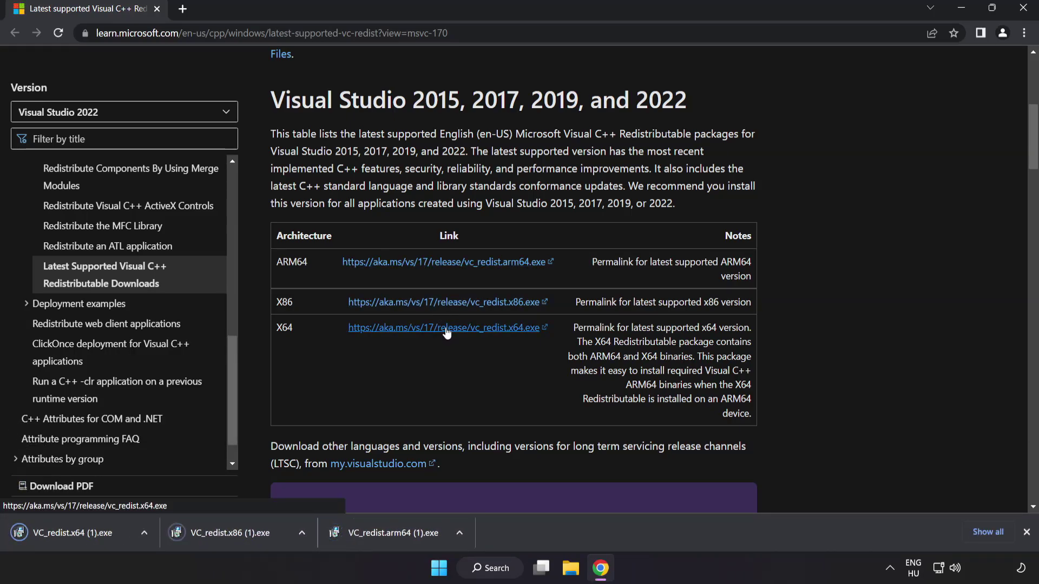
Try to install the ARM64 Visual C++ 2022 Redistributable, agreeing to its license terms, and close the setup
left_click(391, 534)
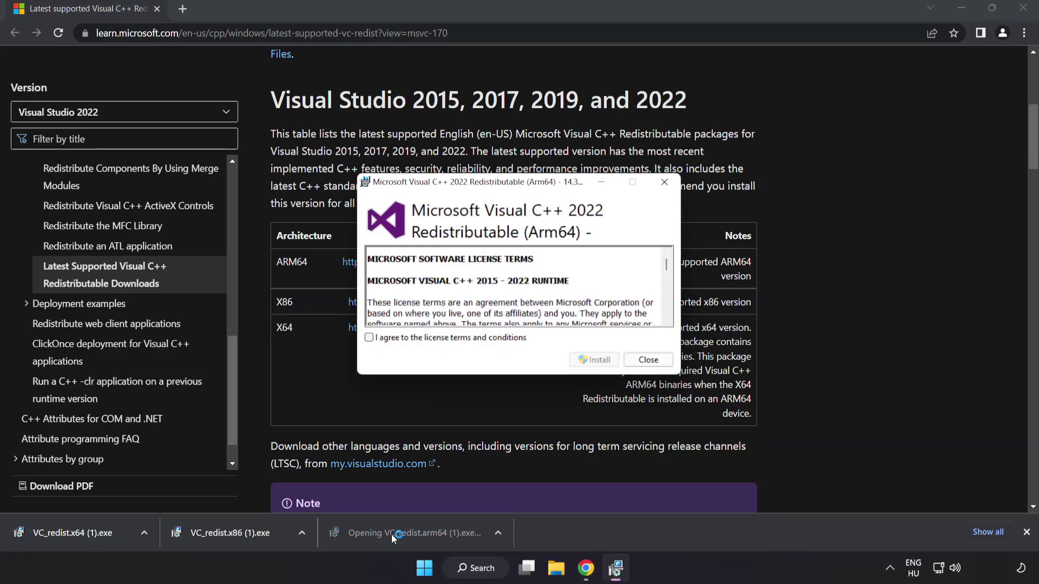
left_click_drag(667, 265, 667, 319)
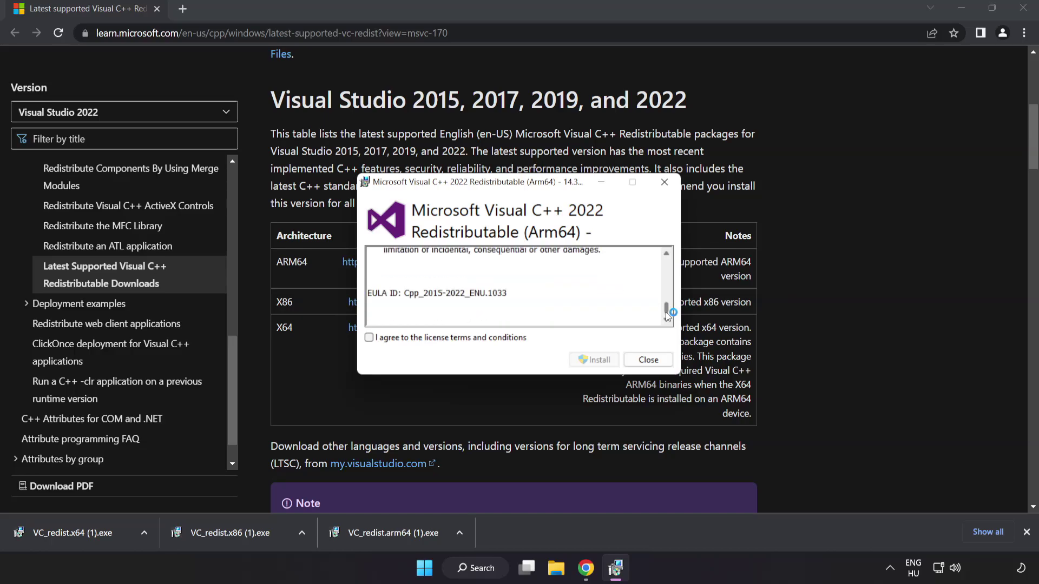
left_click(381, 340)
left_click(593, 361)
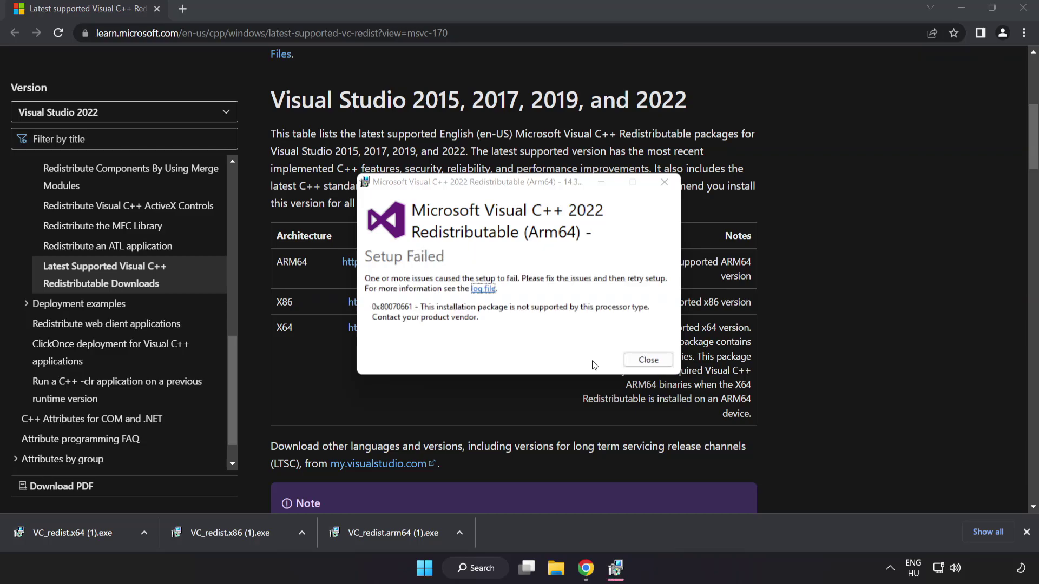
left_click(648, 360)
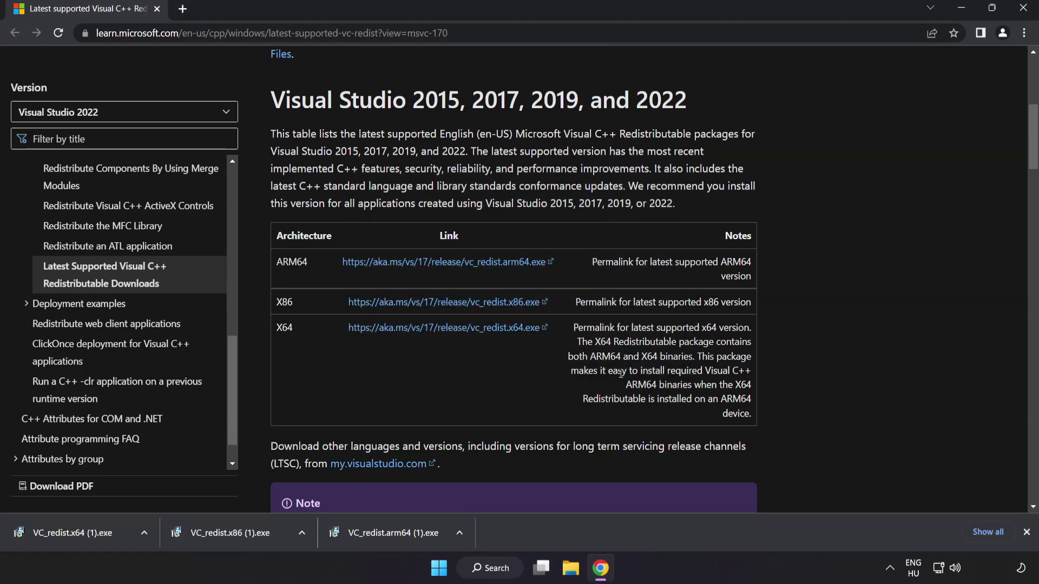
Launch the downloaded VC_redist.x86 (1).exe installer
left_click(234, 534)
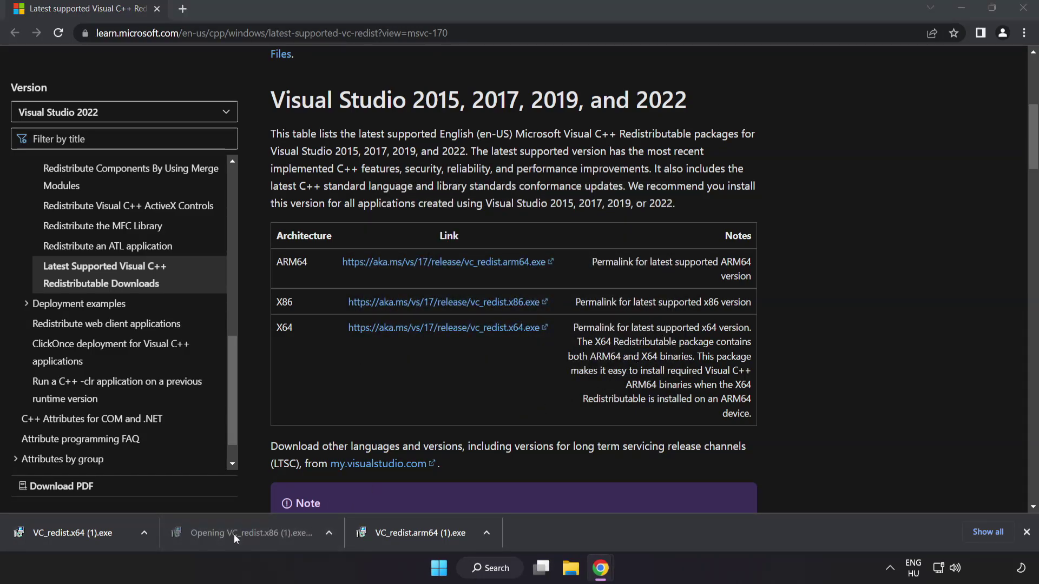